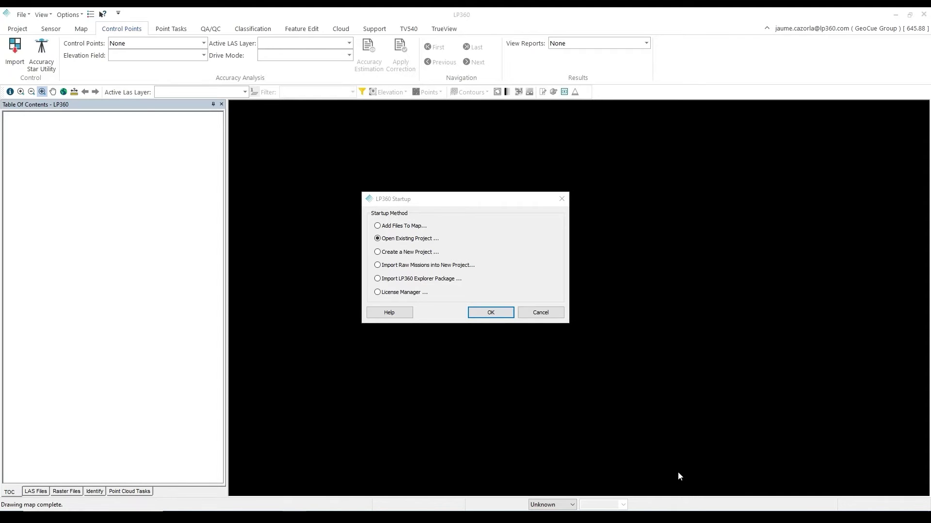
Start a new-project Wingtra LiDAR raw mission import and load ppk_local_cloud_1.las as its LAS file
{"action": "left_click", "coordinate": [423, 266]}
{"action": "left_click", "coordinate": [488, 318]}
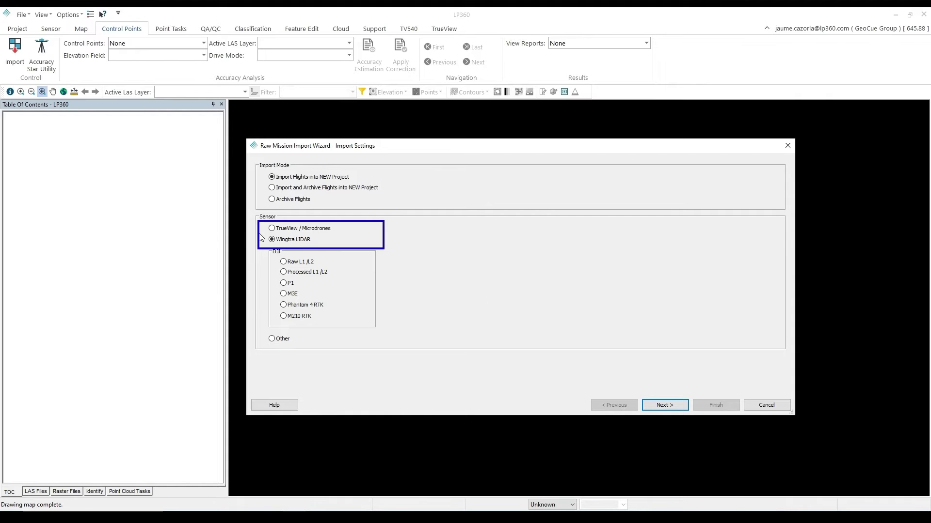
{"action": "left_click", "coordinate": [665, 405]}
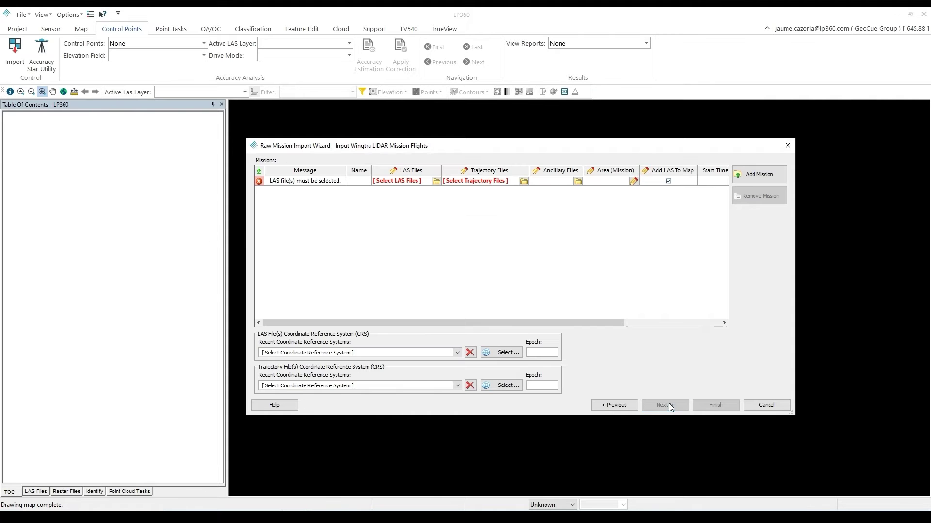
{"action": "left_click", "coordinate": [436, 181]}
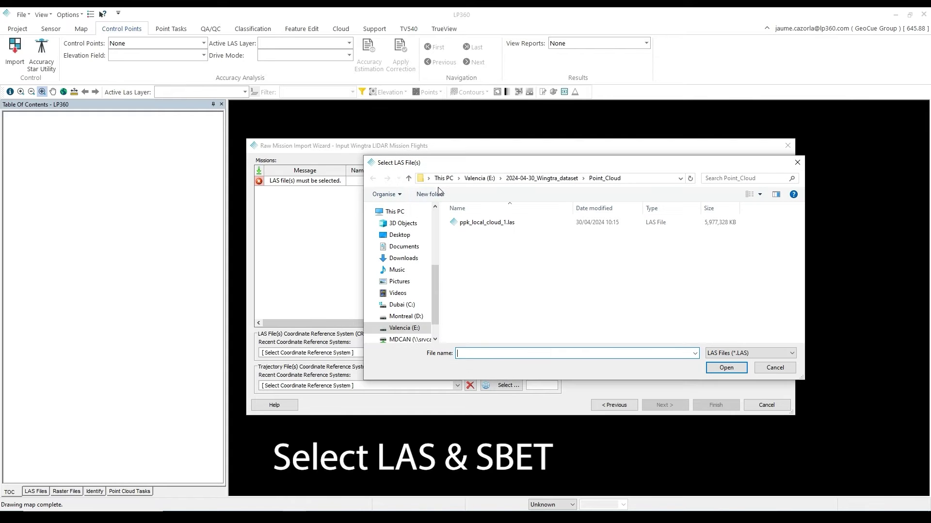
{"action": "left_click", "coordinate": [532, 225]}
{"action": "left_click", "coordinate": [725, 367]}
{"action": "left_click", "coordinate": [545, 335]}
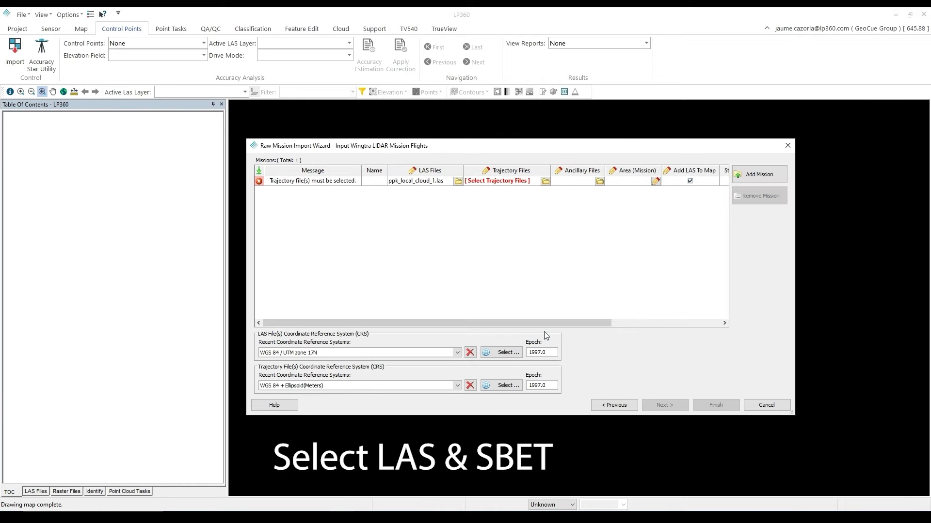
Attach the WGS-84 Ellipsoid.txt trajectory file to the mission
{"action": "left_click", "coordinate": [548, 180]}
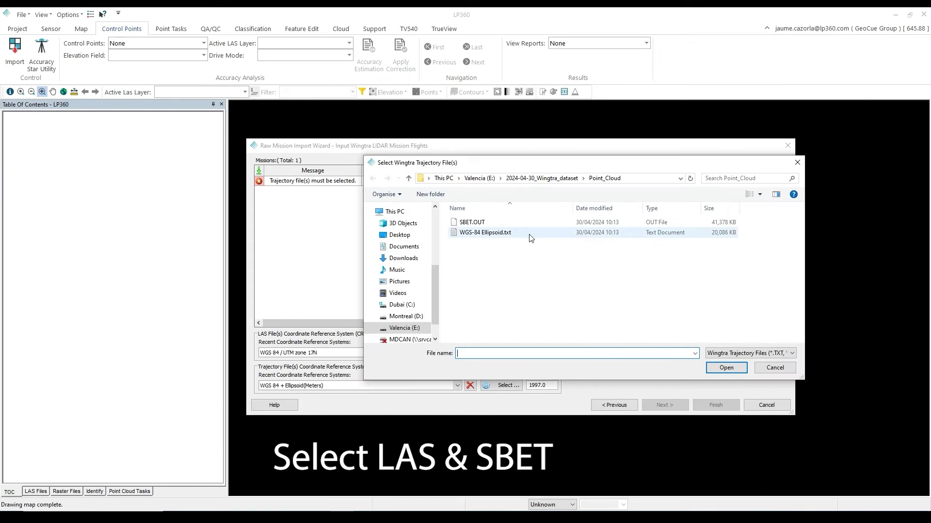
{"action": "left_click", "coordinate": [530, 235]}
{"action": "left_click", "coordinate": [726, 367]}
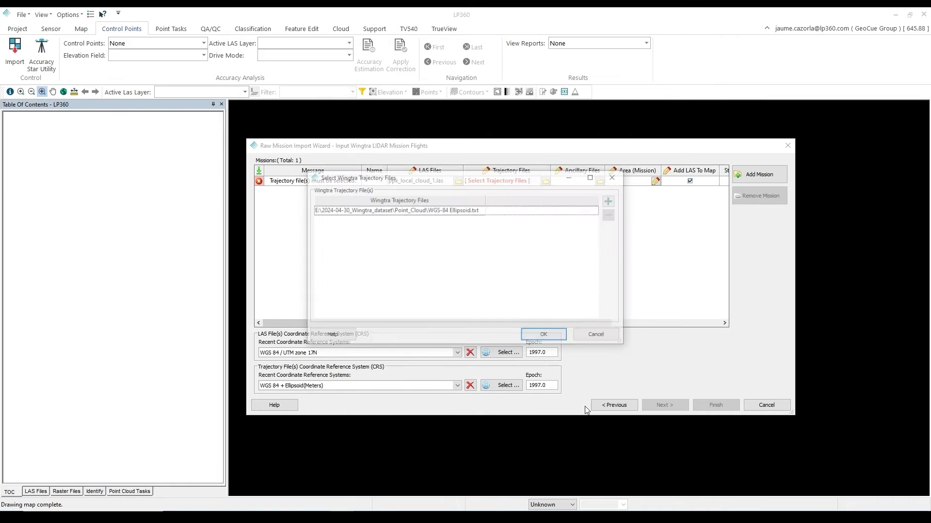
{"action": "left_click", "coordinate": [544, 335]}
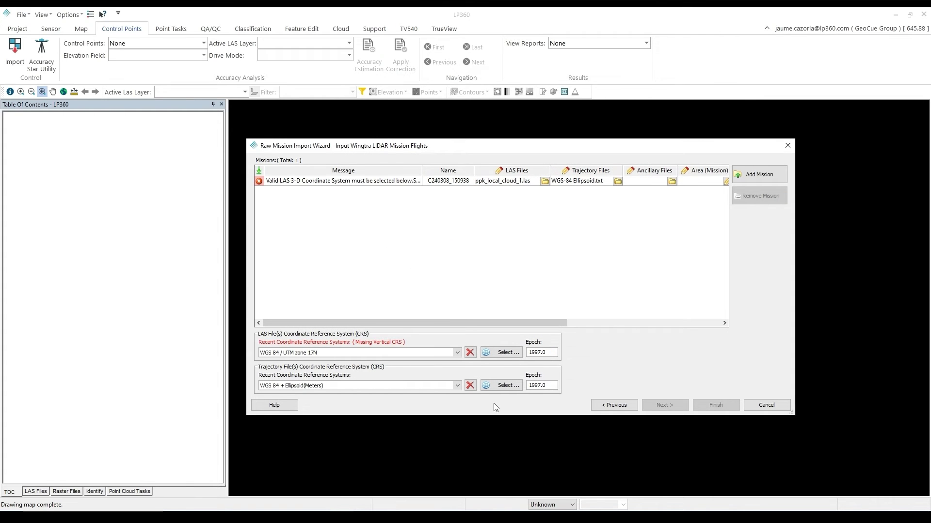
Give the LAS coordinate system an Ellipsoid (Meters) vertical datum
{"action": "left_click", "coordinate": [503, 354]}
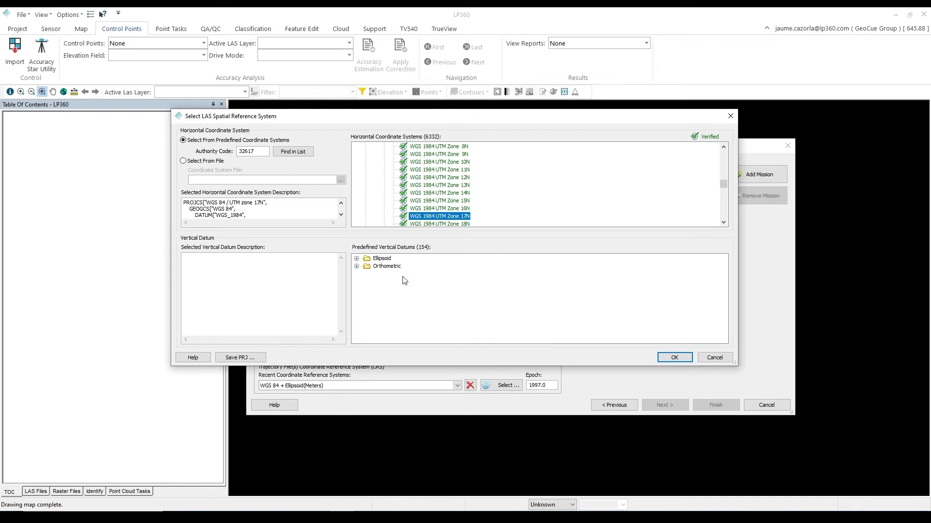
{"action": "left_click", "coordinate": [357, 259]}
{"action": "left_click", "coordinate": [404, 282]}
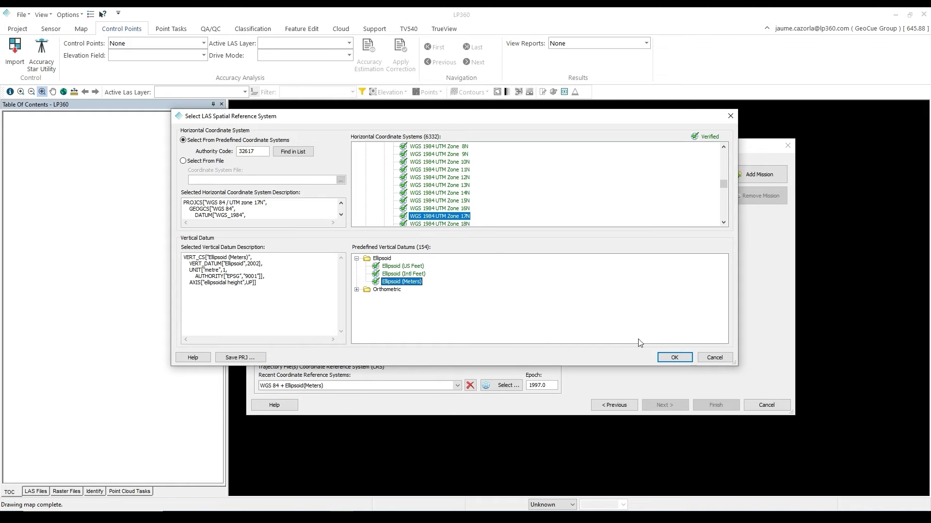
{"action": "left_click", "coordinate": [672, 359]}
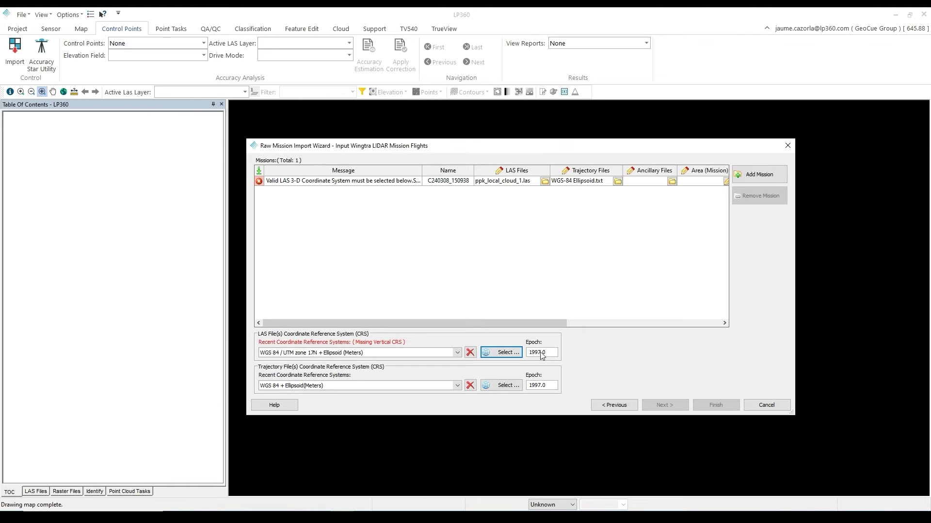
Set both the LAS and trajectory epochs to 2024 and continue to the output project page
{"action": "double_click", "coordinate": [550, 351]}
{"action": "type", "text": "2024"}
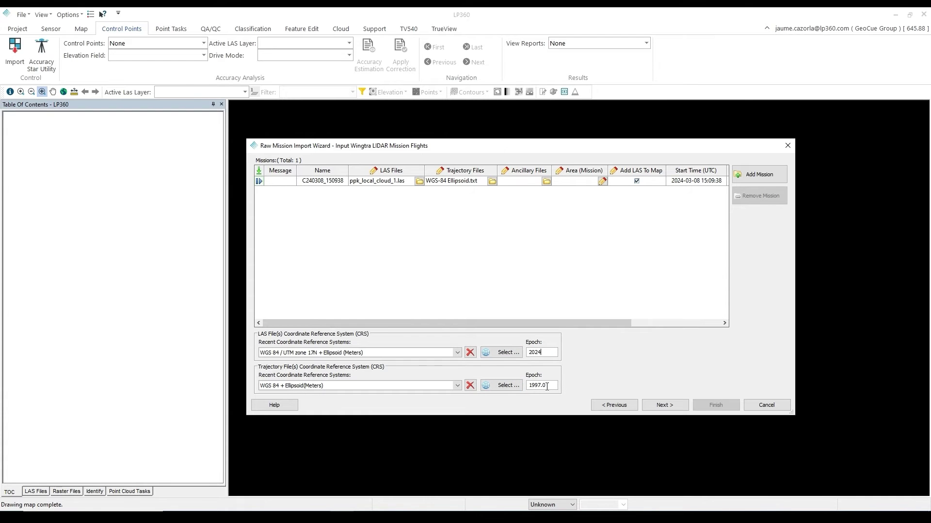
{"action": "left_click_drag", "start_coordinate": [555, 386], "coordinate": [516, 388]}
{"action": "type", "text": "2024"}
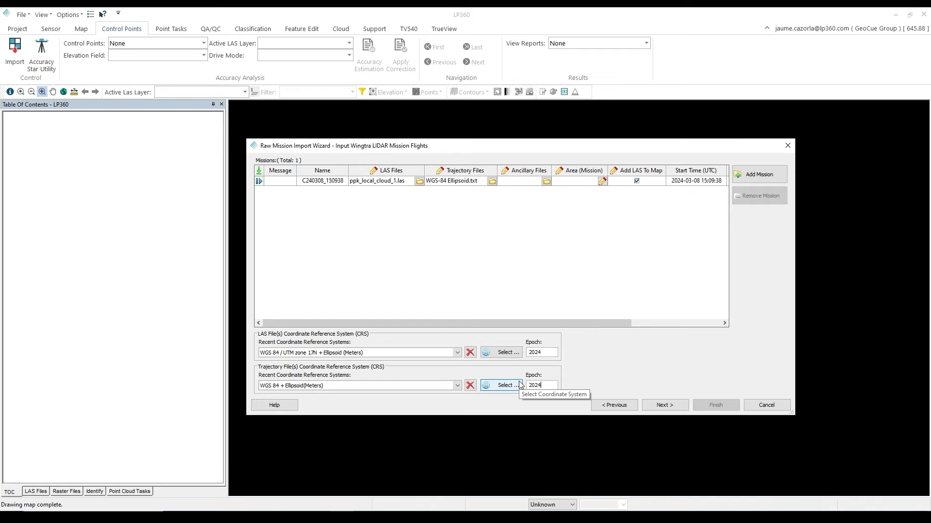
{"action": "left_click", "coordinate": [555, 353]}
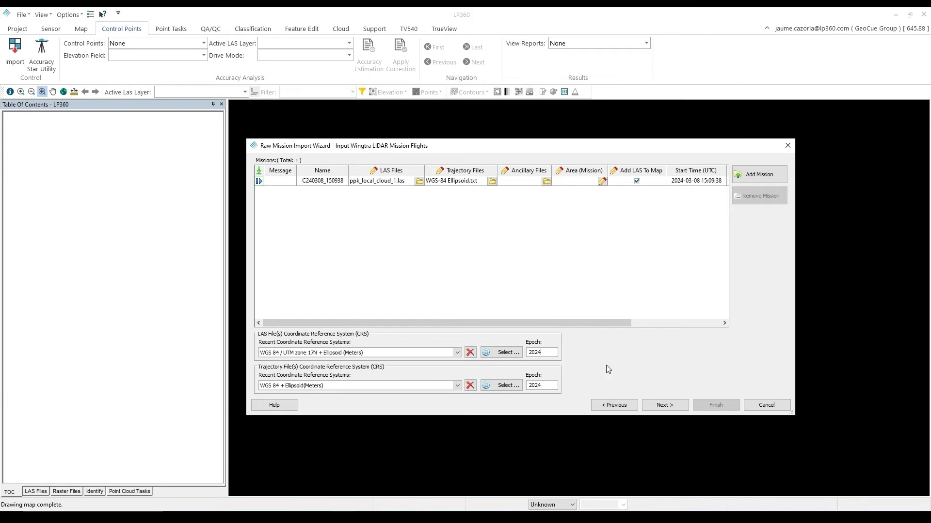
{"action": "left_click", "coordinate": [665, 405]}
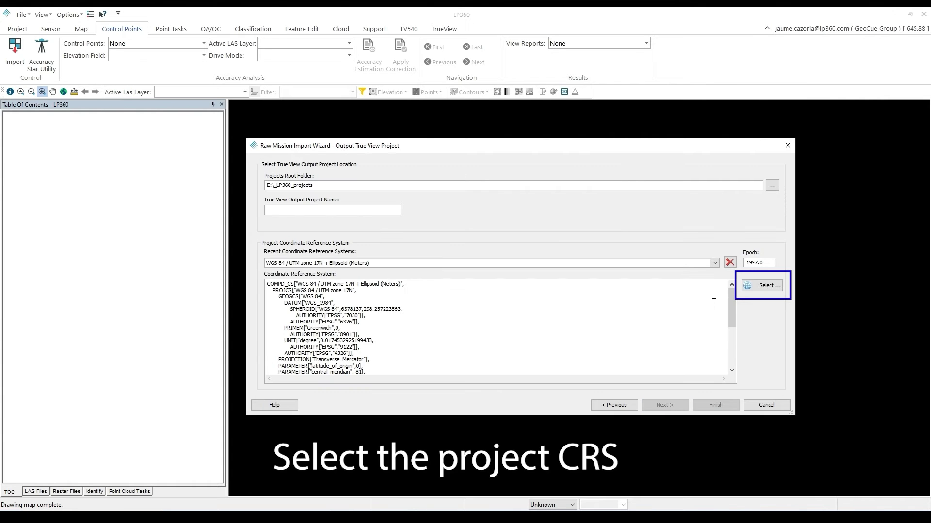
Create project Wingtra_1 in NAD83(2011) Florida East feet and confirm importing the flight
{"action": "left_click", "coordinate": [754, 287]}
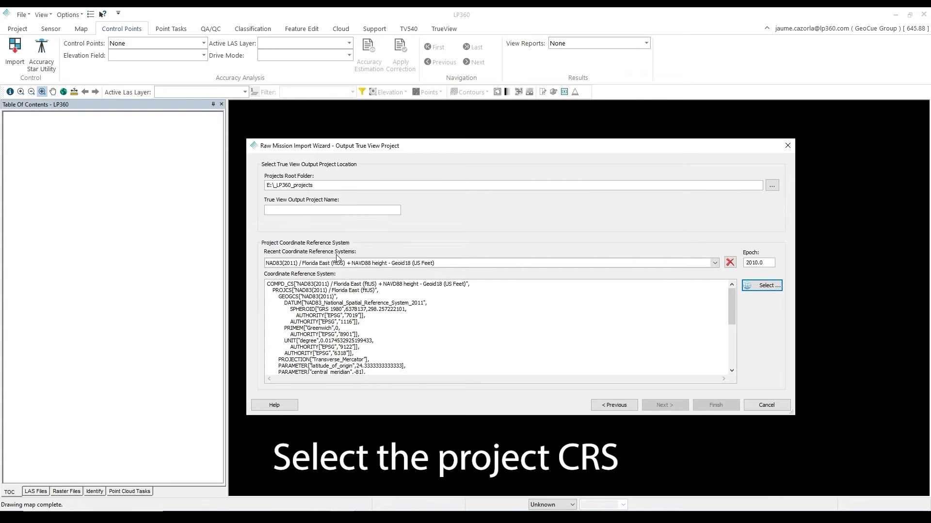
{"action": "left_click", "coordinate": [325, 214]}
{"action": "type", "text": "Wing"}
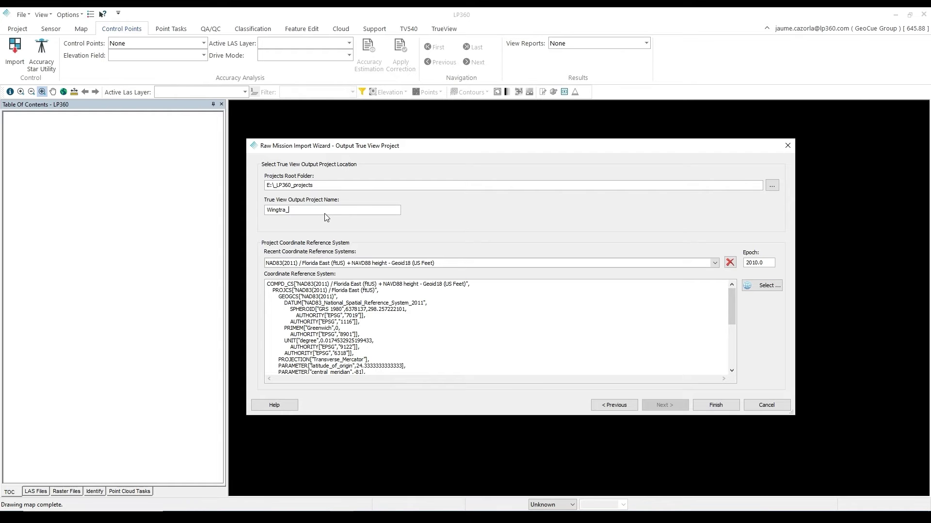
{"action": "type", "text": "tra_1"}
{"action": "left_click", "coordinate": [721, 406]}
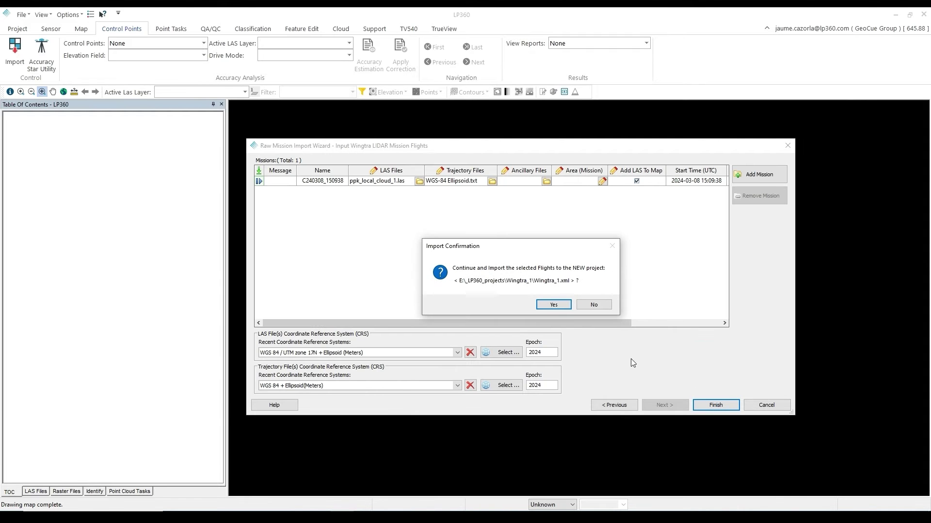
{"action": "left_click", "coordinate": [560, 306]}
{"action": "left_click", "coordinate": [557, 308]}
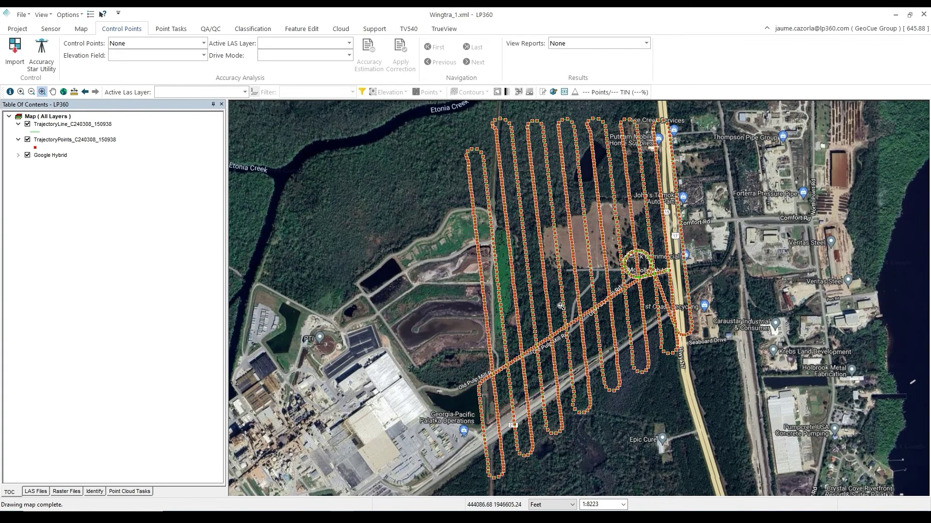
Measure a flight pass, then auto-create flight lines from the trajectory with Max Deviation 30
{"action": "left_click", "coordinate": [50, 29]}
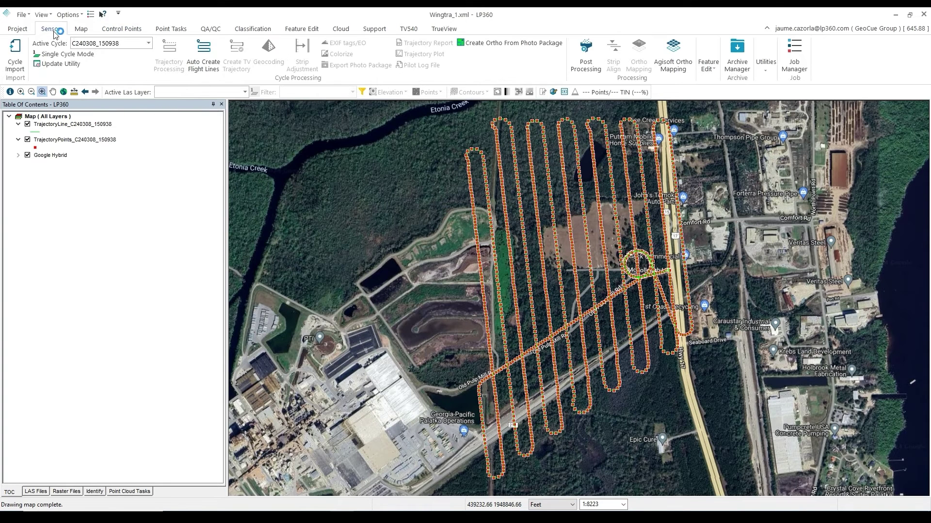
{"action": "left_click", "coordinate": [75, 92]}
{"action": "left_click_drag", "start_coordinate": [466, 152], "coordinate": [502, 474]}
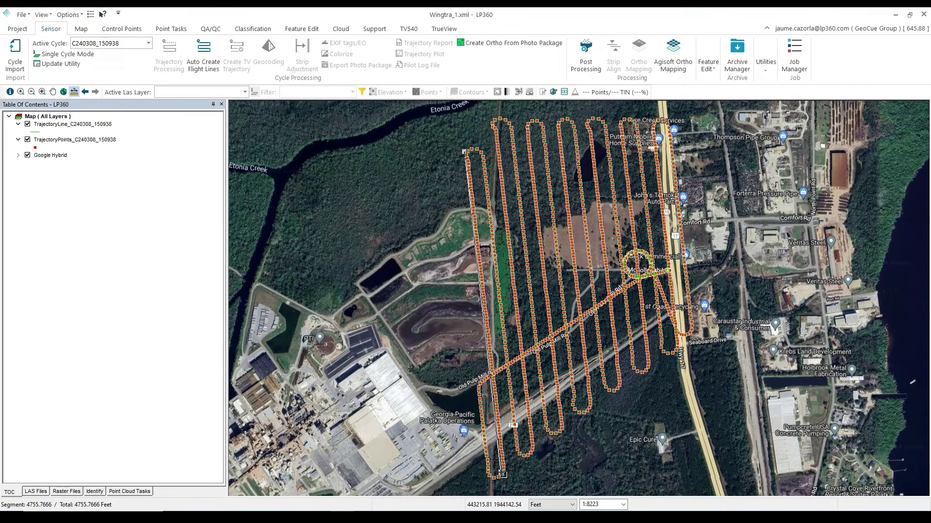
{"action": "left_click", "coordinate": [210, 66]}
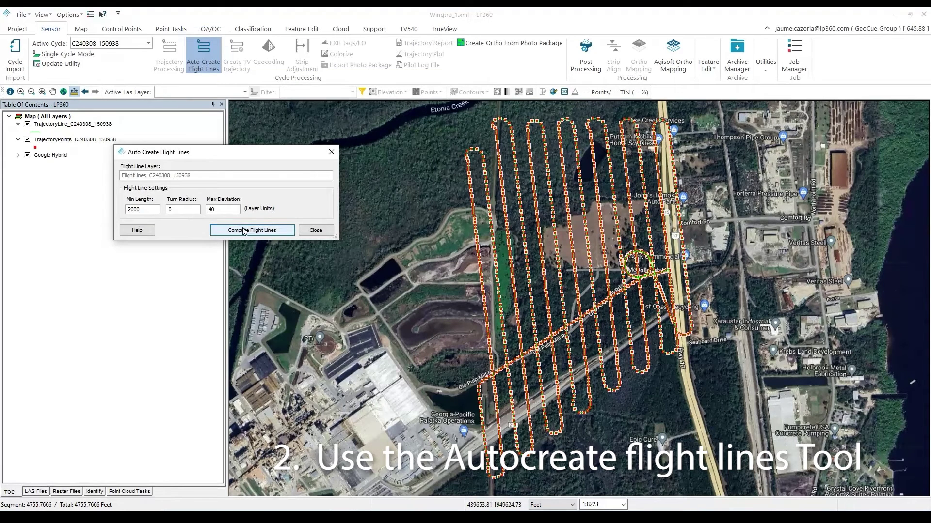
{"action": "left_click_drag", "start_coordinate": [224, 210], "coordinate": [210, 210]}
{"action": "type", "text": "30"}
{"action": "left_click", "coordinate": [226, 230]}
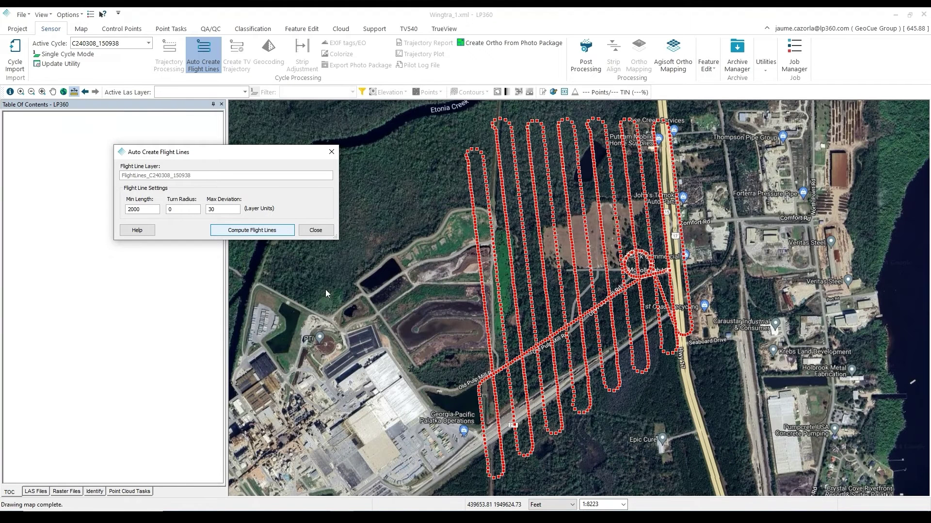
{"action": "left_click", "coordinate": [315, 231]}
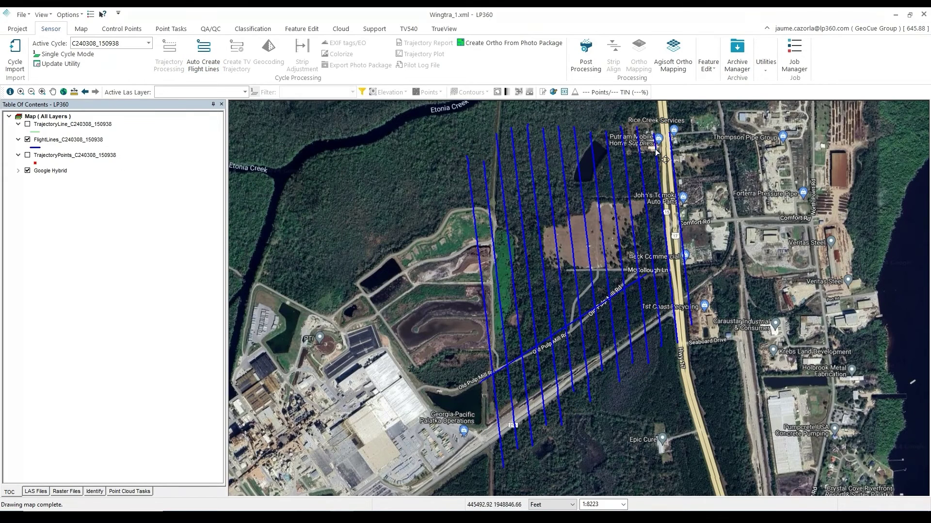
Delete the diagonal flight line along Old Pulp Mill Rd
{"action": "left_click", "coordinate": [709, 67]}
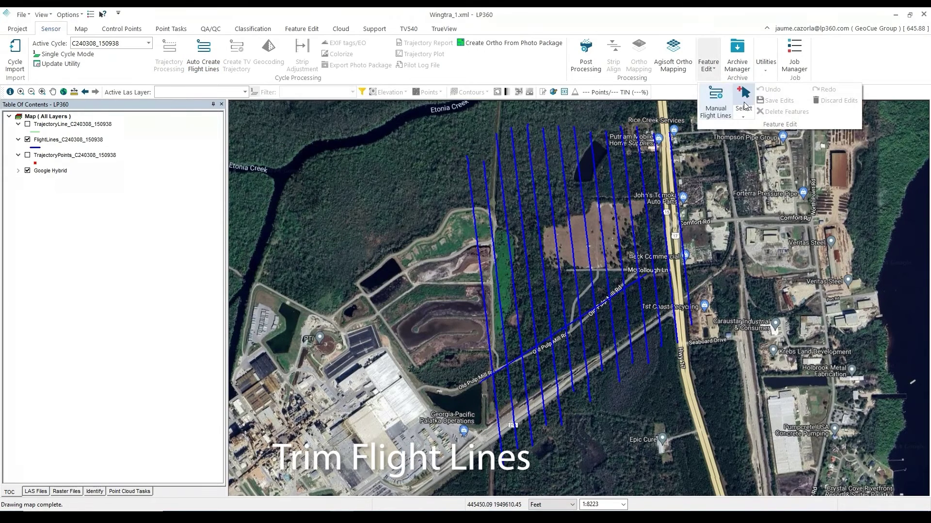
{"action": "left_click", "coordinate": [745, 97]}
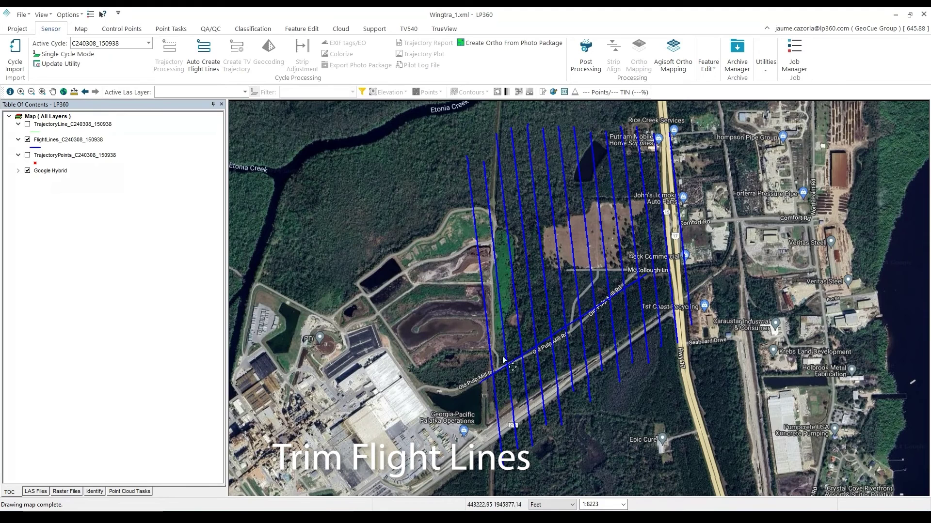
{"action": "left_click", "coordinate": [546, 342]}
{"action": "key", "text": "Delete"}
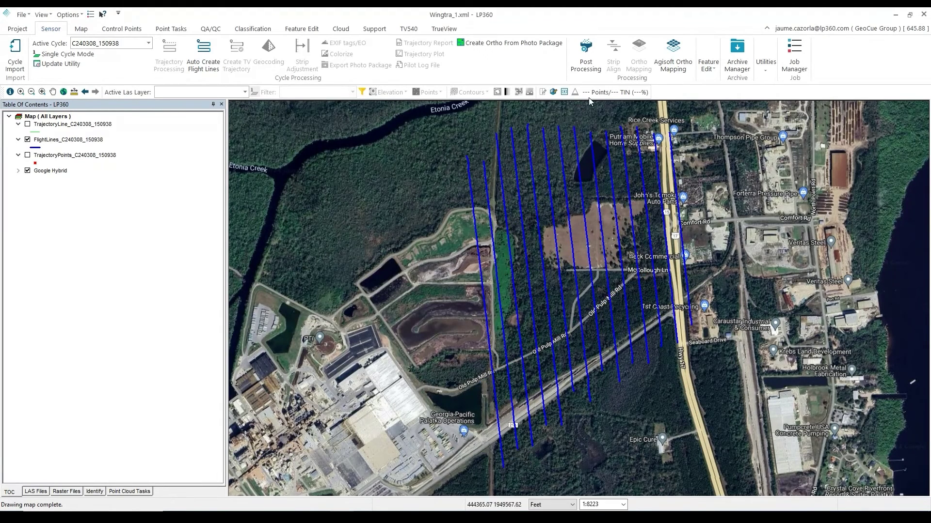
Run post processing on the active cycle with a 40° clip angle and 30–250 ft range
{"action": "left_click", "coordinate": [595, 65]}
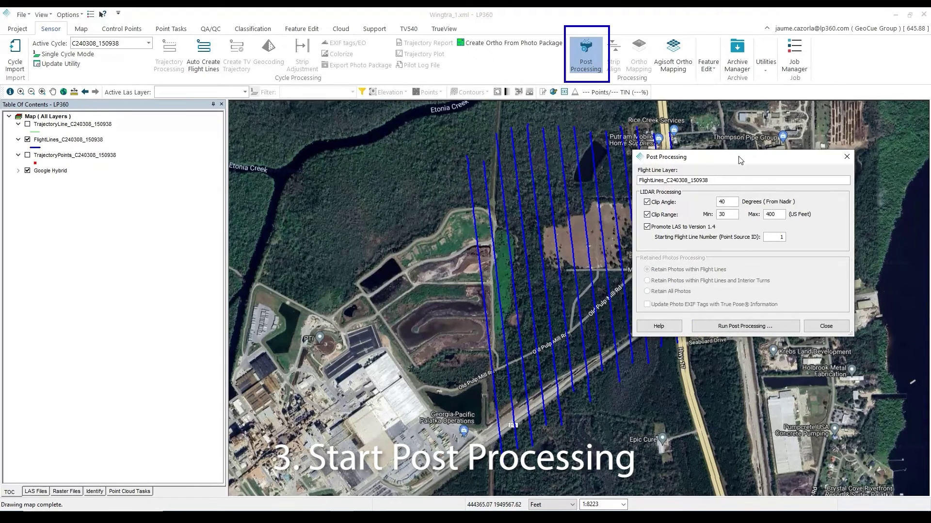
{"action": "left_click_drag", "start_coordinate": [741, 160], "coordinate": [469, 184]}
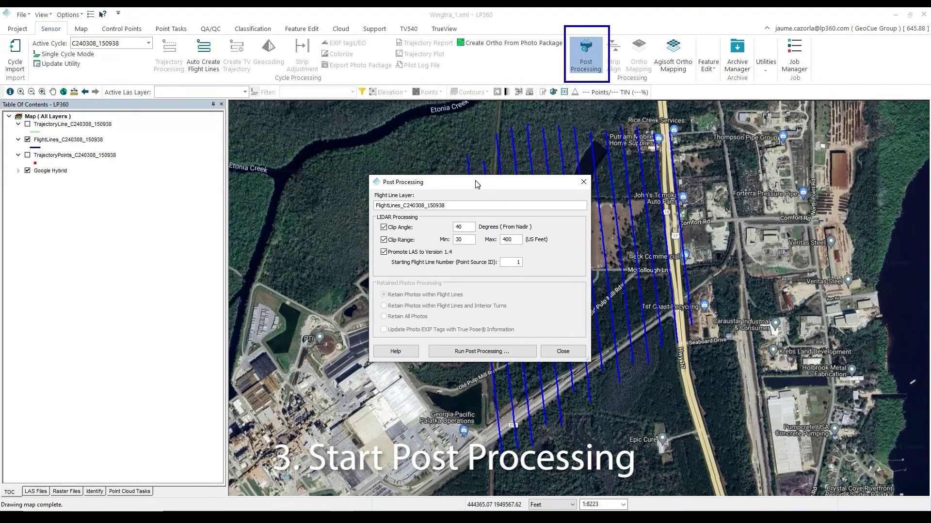
{"action": "double_click", "coordinate": [508, 240]}
{"action": "type", "text": "250"}
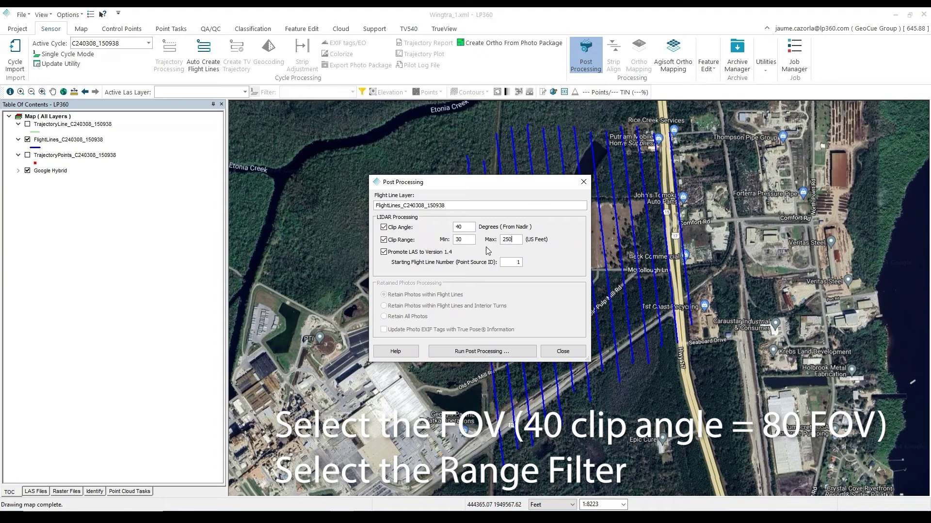
{"action": "left_click", "coordinate": [458, 353]}
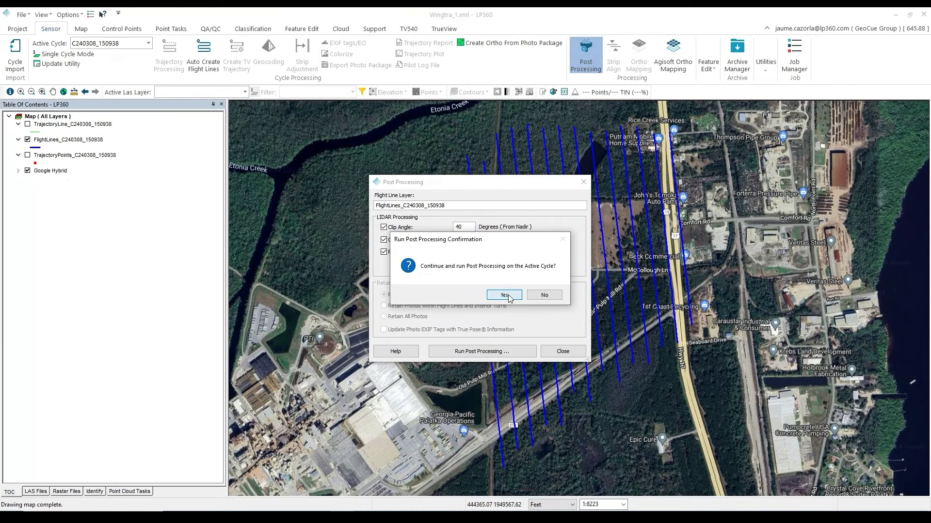
{"action": "left_click", "coordinate": [508, 295]}
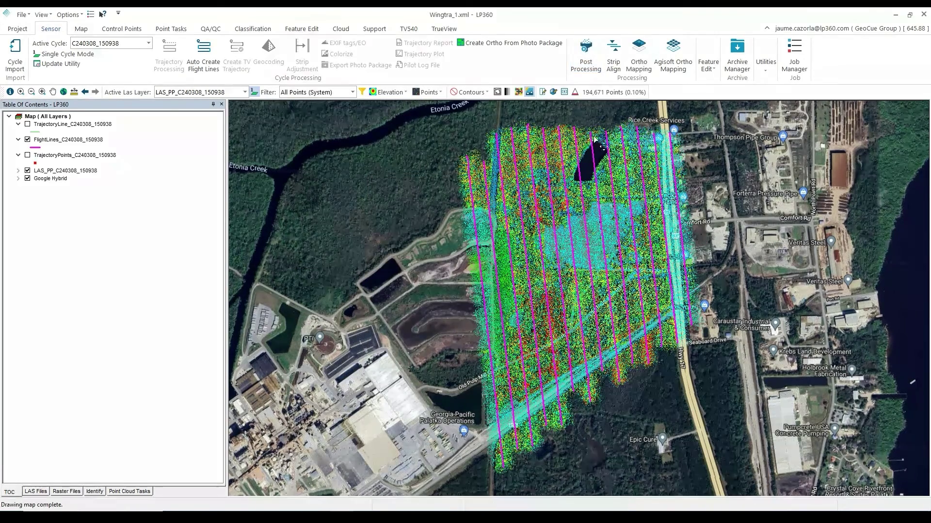
Submit a Strip Align job on LAS_PP_C240308_150938 with output layer LAS_SA
{"action": "left_click", "coordinate": [607, 58]}
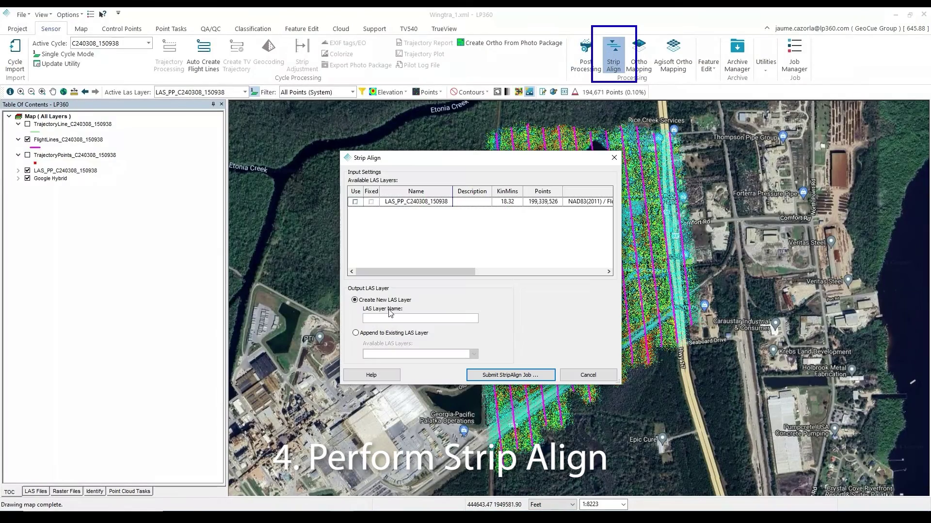
{"action": "left_click", "coordinate": [355, 202]}
{"action": "left_click", "coordinate": [391, 319]}
{"action": "type", "text": "LAS_SA"}
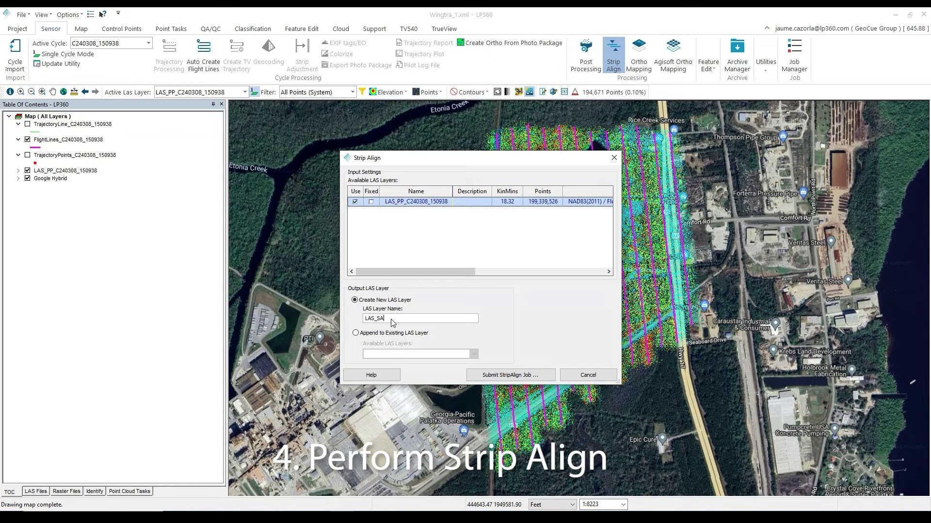
{"action": "left_click", "coordinate": [520, 374]}
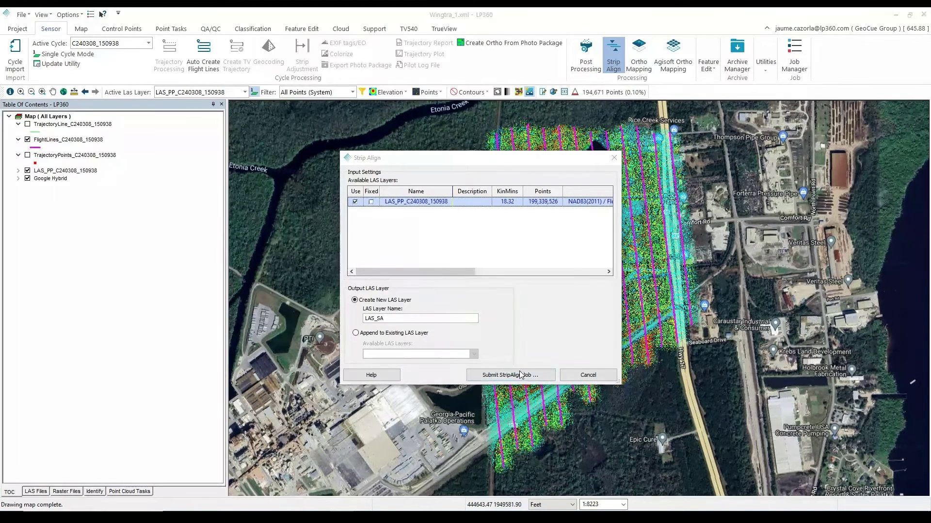
{"action": "left_click", "coordinate": [508, 313]}
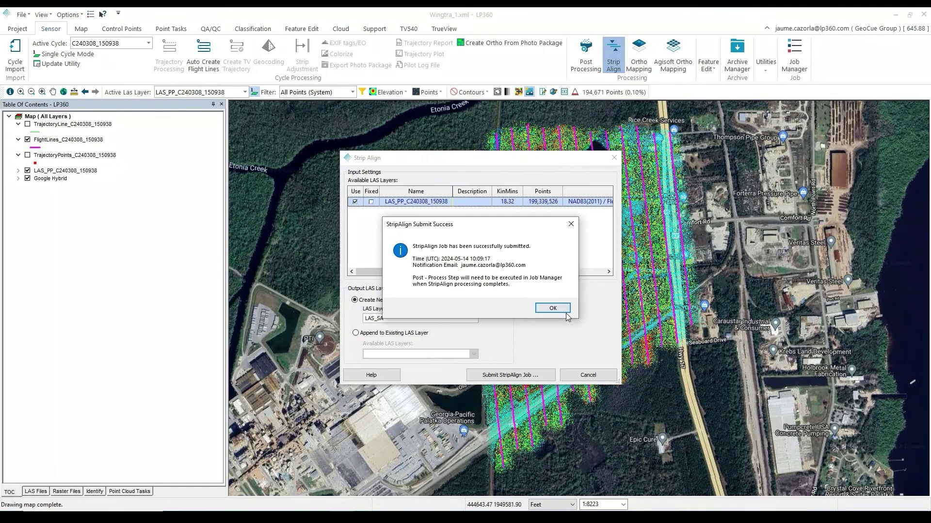
{"action": "left_click", "coordinate": [565, 311]}
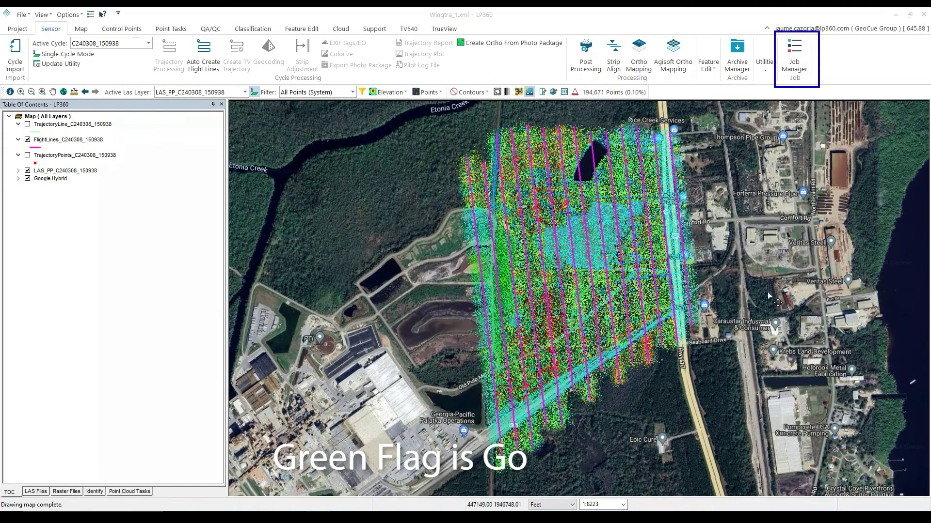
Post-process the Wingtra_1.xml job, then move LAS_SA above LAS_PP_C240308_150938 in the layers
{"action": "left_click", "coordinate": [797, 67]}
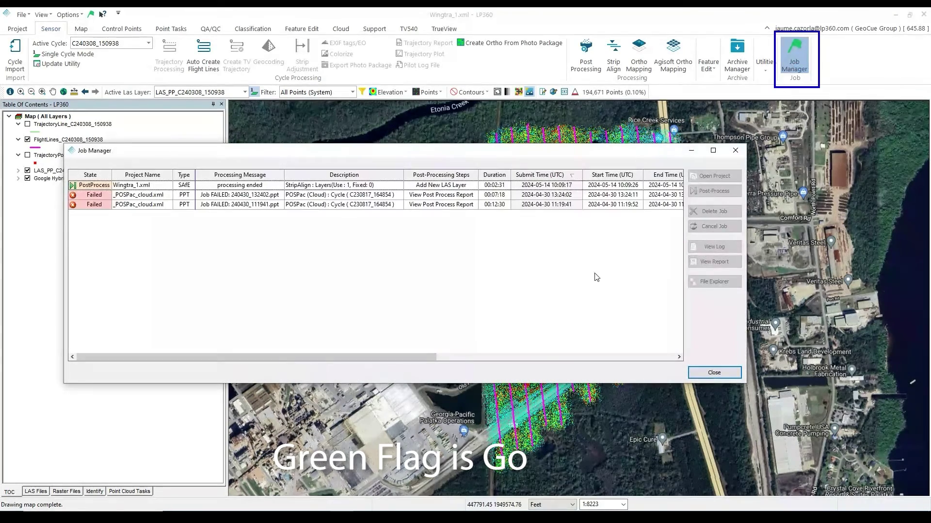
{"action": "left_click", "coordinate": [432, 188]}
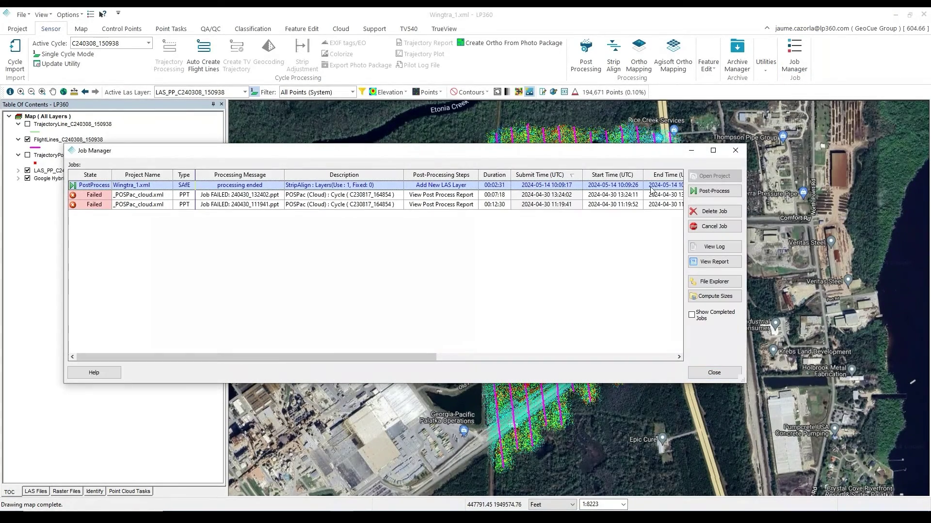
{"action": "left_click", "coordinate": [723, 192]}
{"action": "left_click", "coordinate": [434, 290]}
{"action": "left_click", "coordinate": [439, 292]}
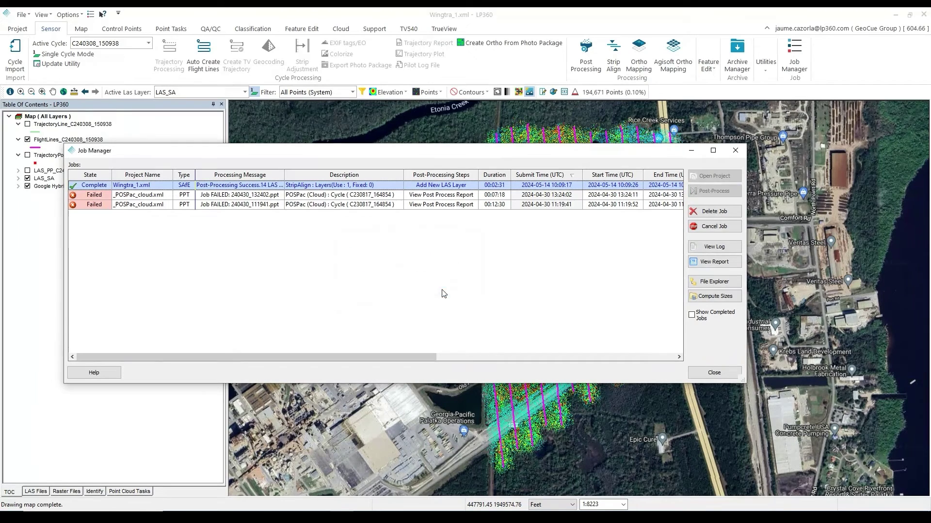
{"action": "left_click", "coordinate": [735, 151]}
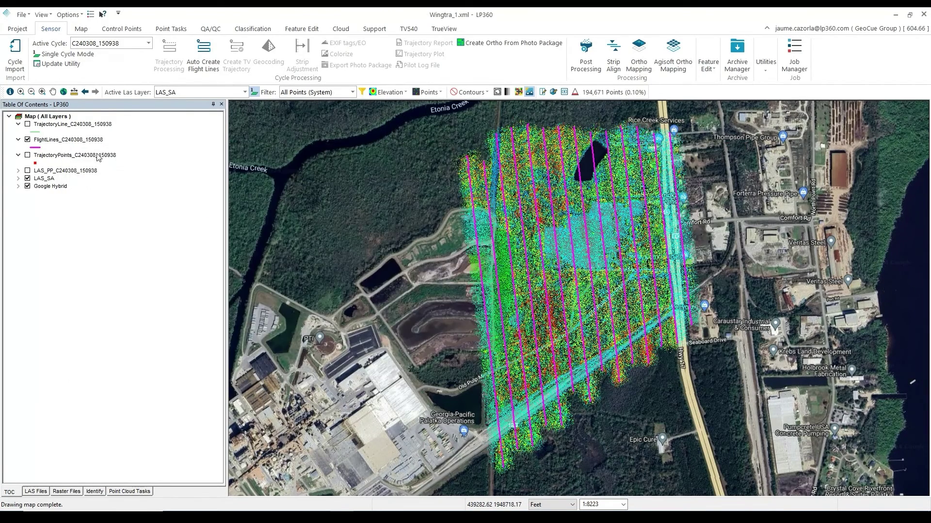
{"action": "left_click_drag", "start_coordinate": [48, 178], "coordinate": [47, 170]}
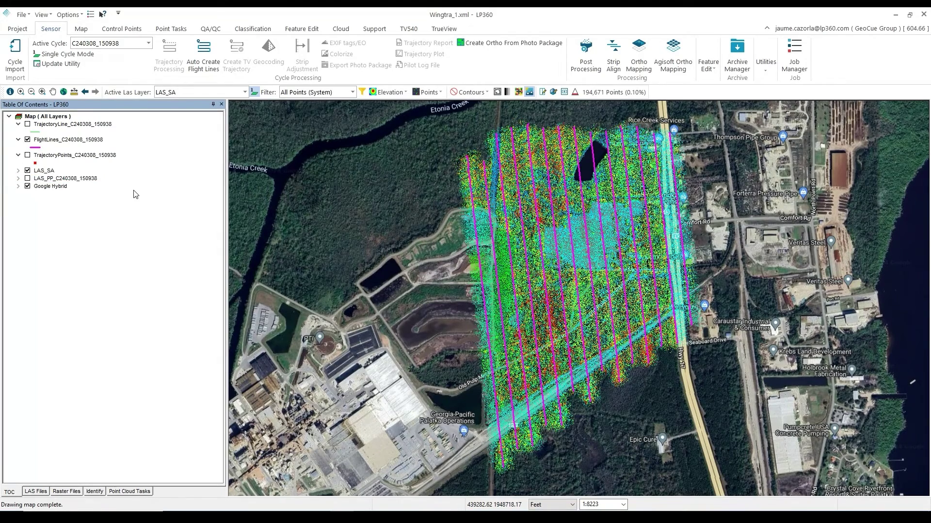
Load CheckPoints_LP360.txt from the 2024-04-30_Wingtra_dataset folder, outputting to that folder
{"action": "left_click", "coordinate": [122, 29]}
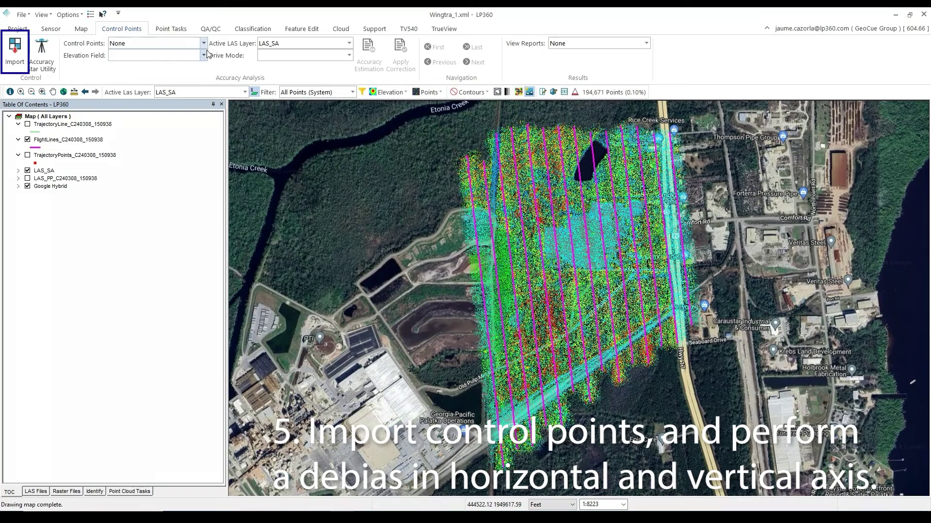
{"action": "left_click", "coordinate": [15, 49]}
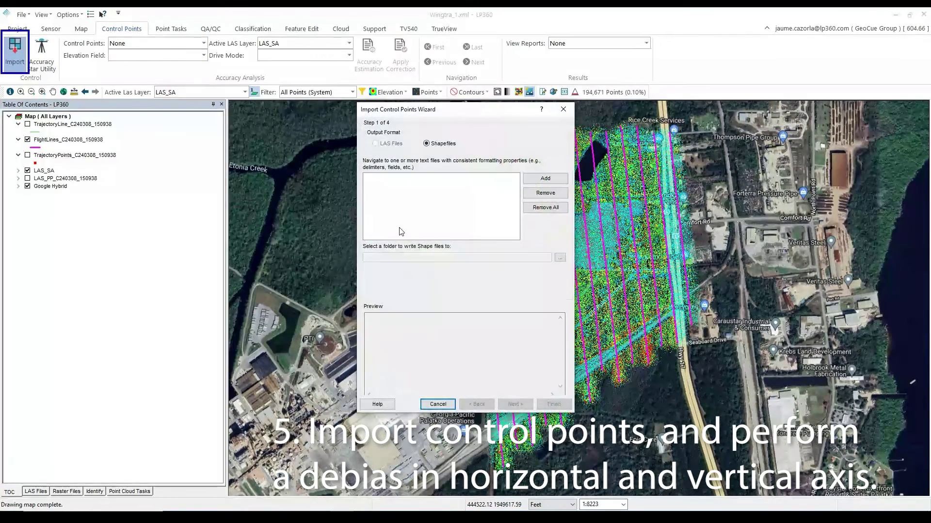
{"action": "left_click", "coordinate": [545, 179]}
{"action": "left_click", "coordinate": [548, 141]}
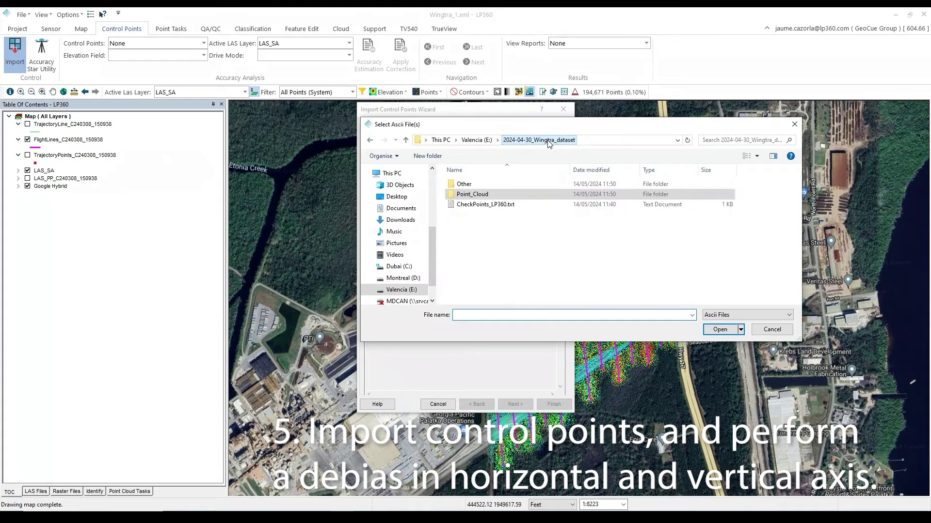
{"action": "left_click", "coordinate": [486, 205]}
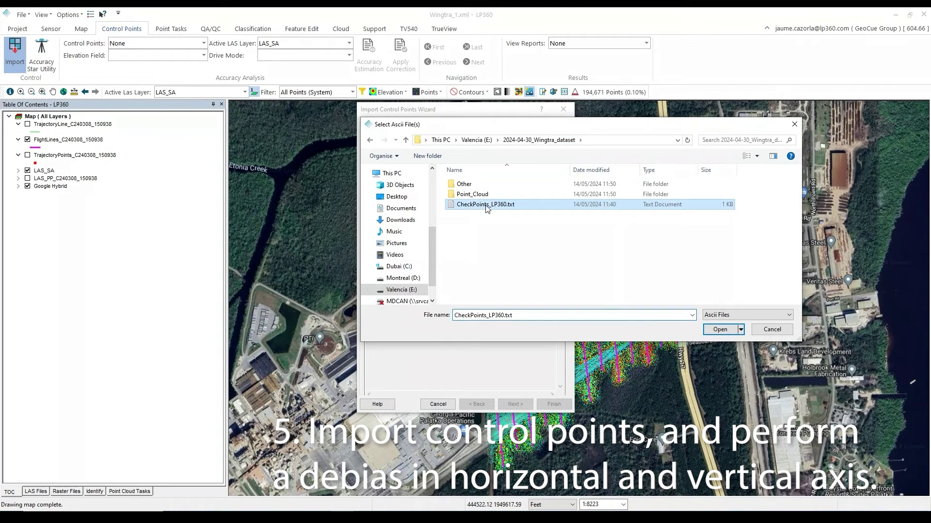
{"action": "left_click", "coordinate": [720, 330]}
{"action": "left_click", "coordinate": [560, 257]}
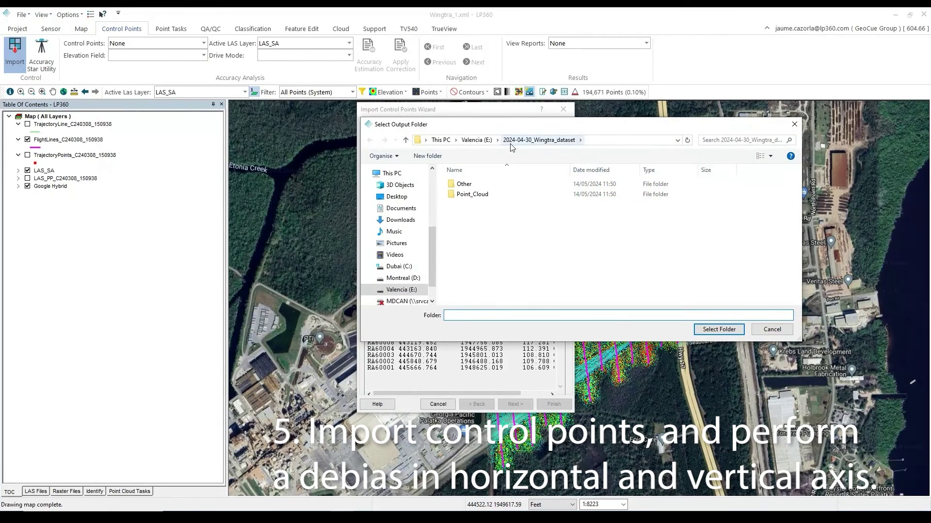
{"action": "left_click", "coordinate": [703, 330]}
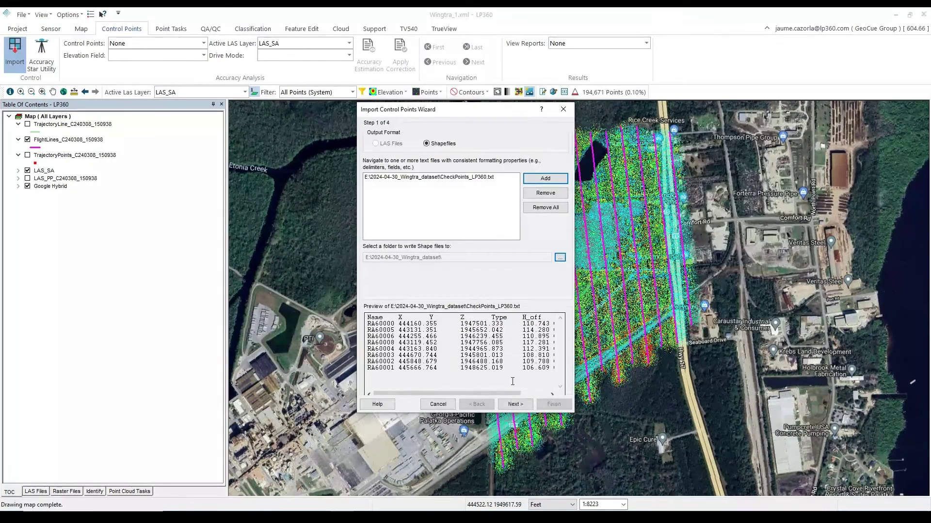
Mark the check point file as tab-delimited
{"action": "left_click", "coordinate": [515, 404]}
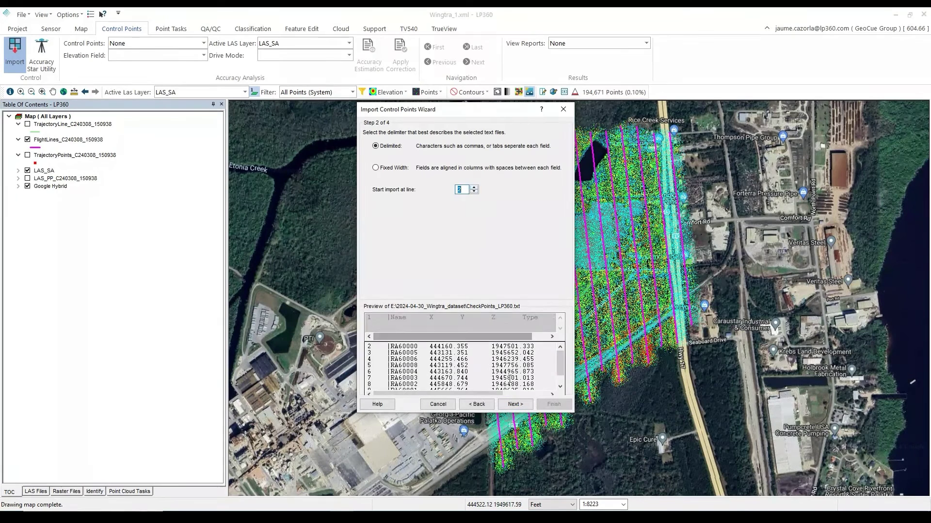
{"action": "left_click", "coordinate": [515, 406]}
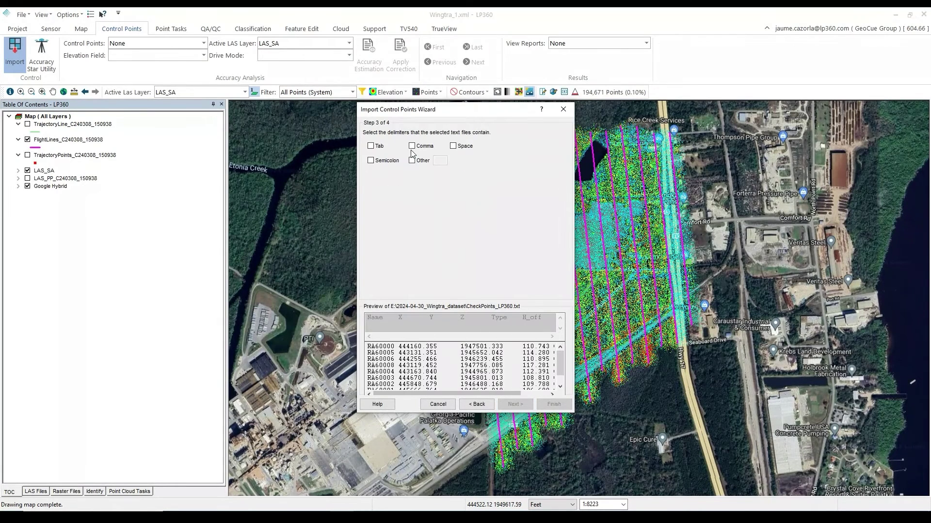
{"action": "left_click", "coordinate": [371, 146]}
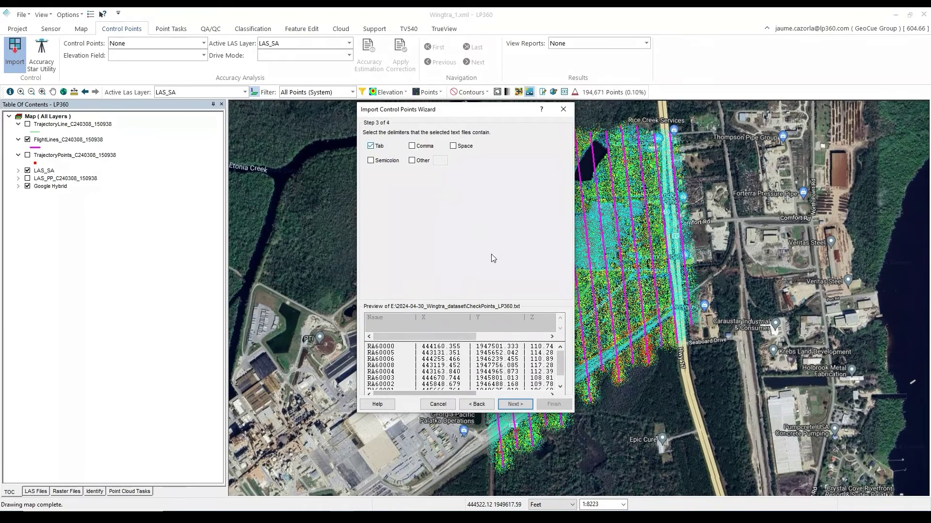
{"action": "left_click", "coordinate": [518, 403]}
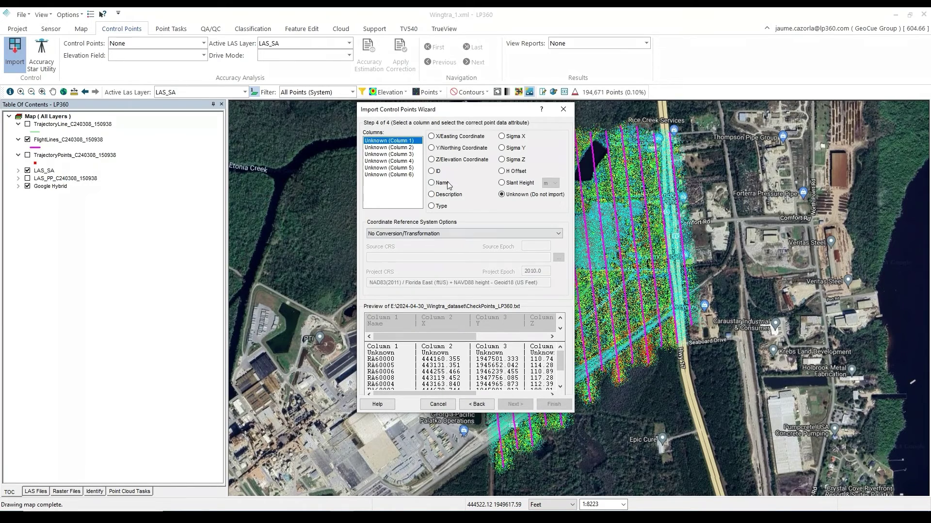
Map the columns to Name, X, Y, Z, Type and H Offset and finish the import
{"action": "left_click", "coordinate": [441, 183]}
{"action": "left_click", "coordinate": [415, 148]}
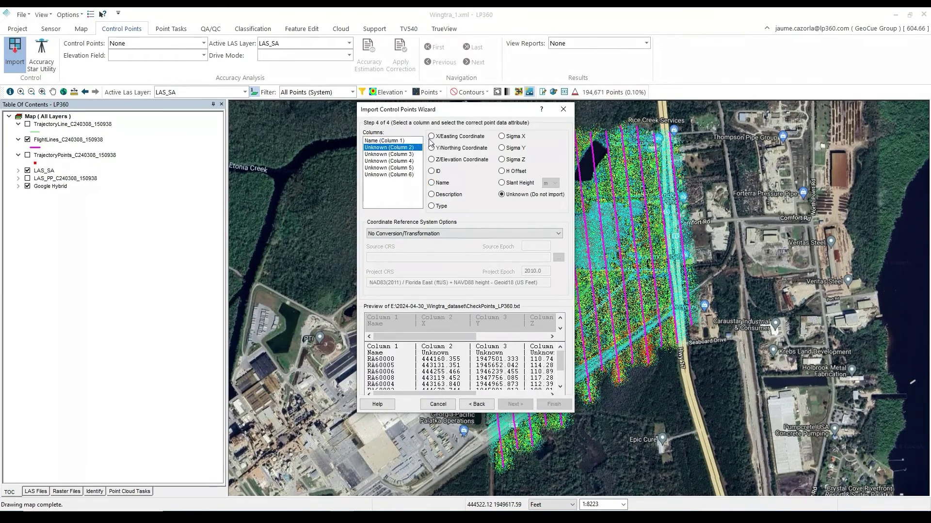
{"action": "left_click", "coordinate": [431, 136]}
{"action": "left_click", "coordinate": [405, 155]}
{"action": "left_click", "coordinate": [458, 148]}
{"action": "left_click", "coordinate": [405, 161]}
{"action": "left_click", "coordinate": [438, 161]}
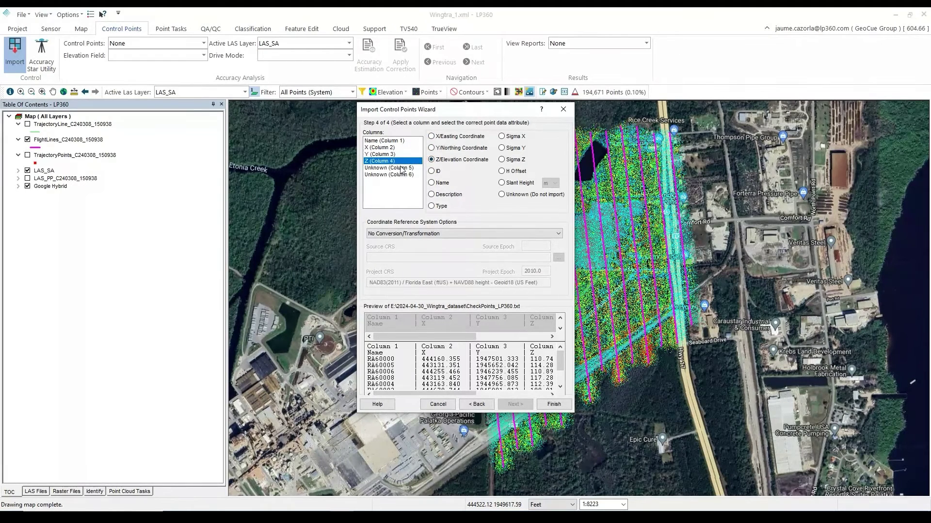
{"action": "left_click", "coordinate": [402, 168]}
{"action": "left_click", "coordinate": [439, 206]}
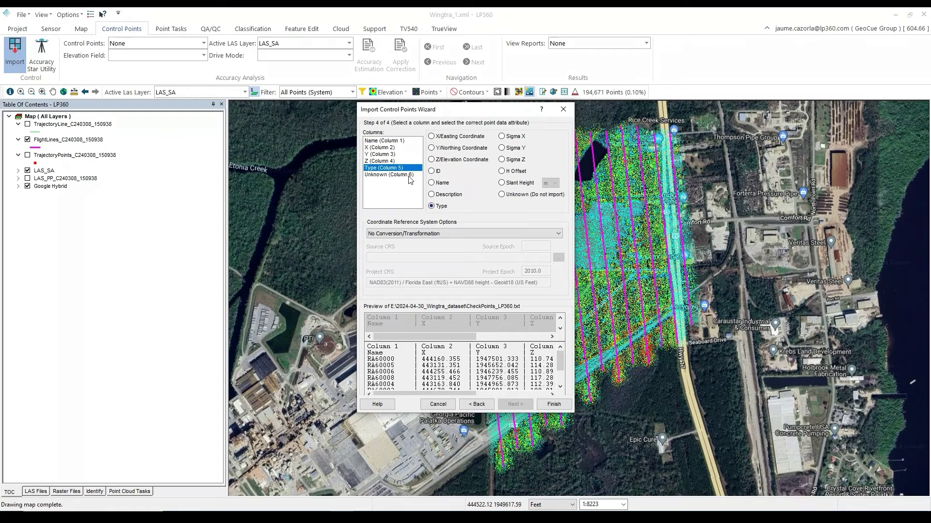
{"action": "left_click", "coordinate": [409, 176]}
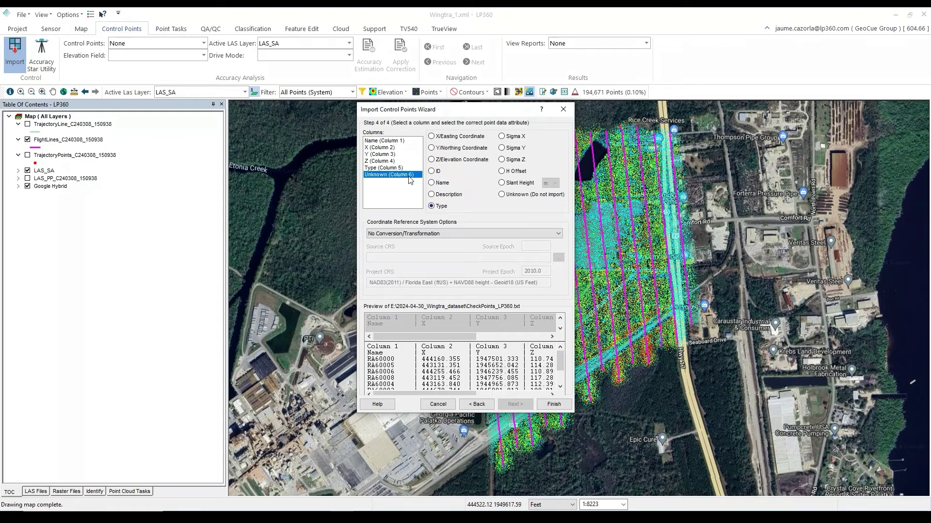
{"action": "left_click", "coordinate": [553, 404]}
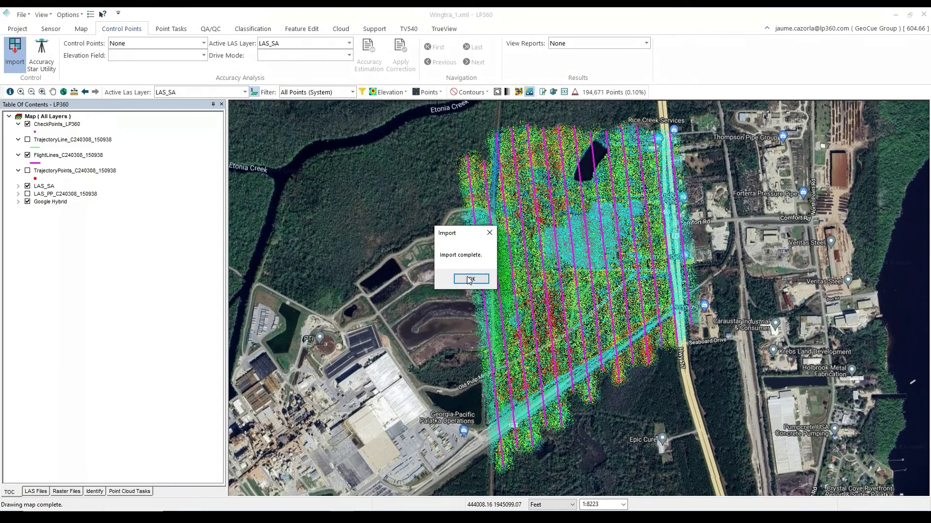
Open the accuracy report for LAS_SA and auto-locate the check points in the cloud
{"action": "left_click", "coordinate": [470, 280]}
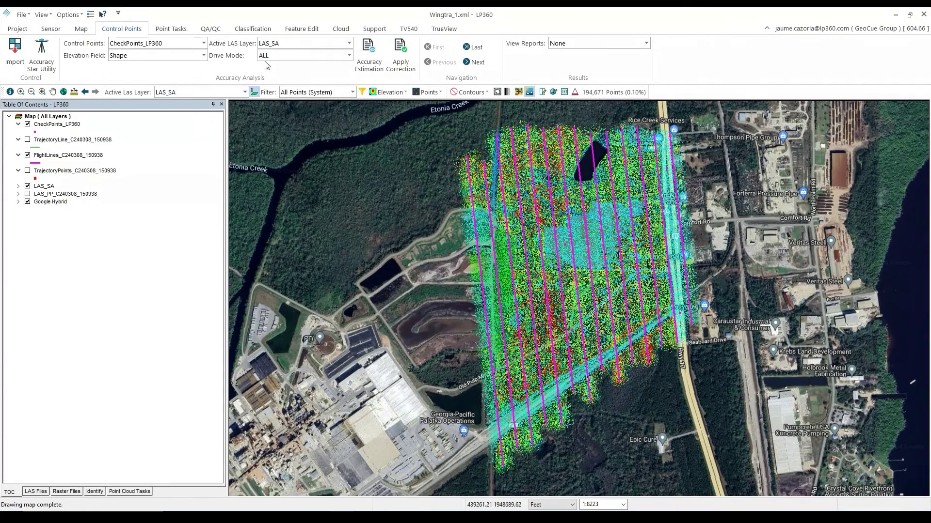
{"action": "left_click", "coordinate": [368, 58]}
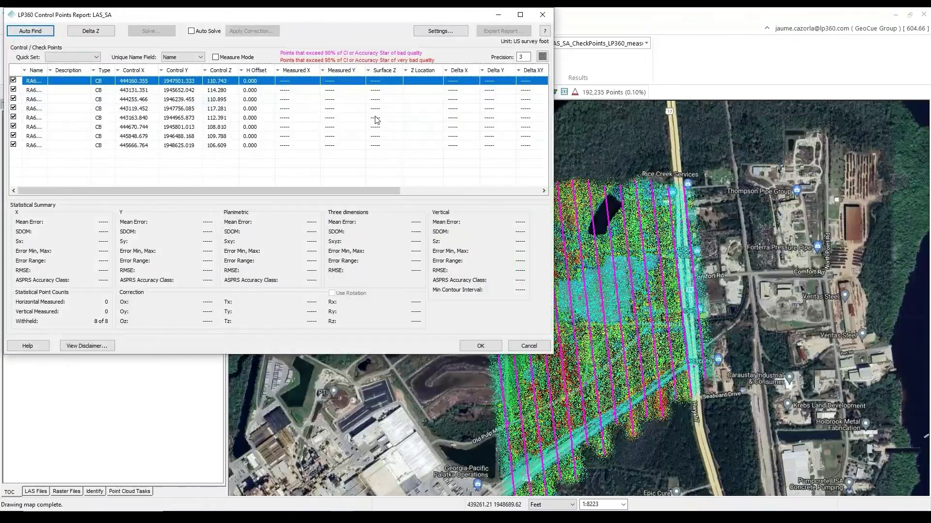
{"action": "left_click_drag", "start_coordinate": [293, 15], "coordinate": [536, 101]}
{"action": "left_click", "coordinate": [269, 118]}
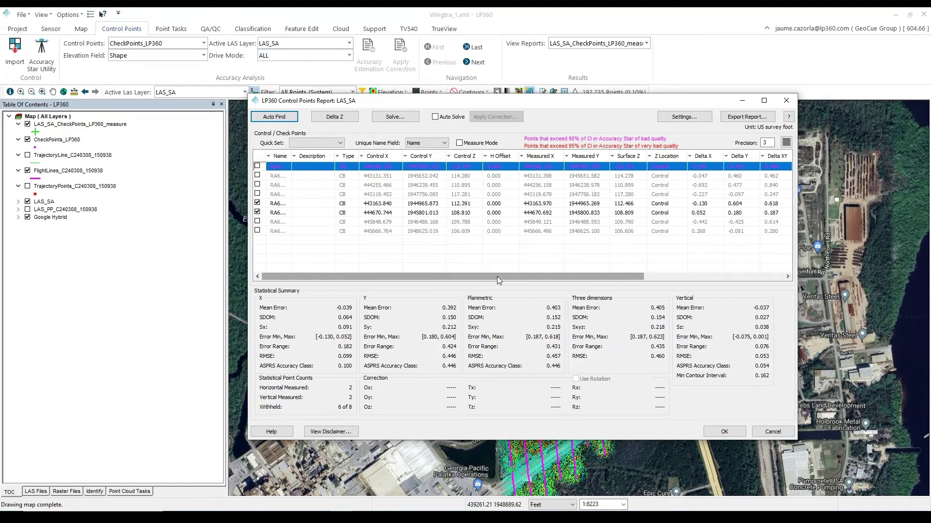
Solve and apply the Tx -0.039, Ty 0.392, Tz -0.037 shift to LAS_SA
{"action": "left_click_drag", "start_coordinate": [496, 277], "coordinate": [386, 277]}
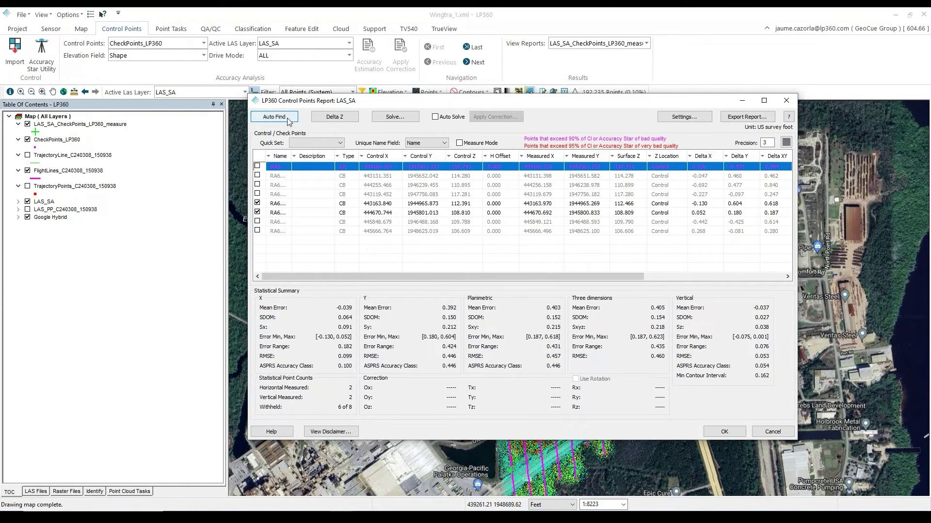
{"action": "left_click", "coordinate": [395, 117]}
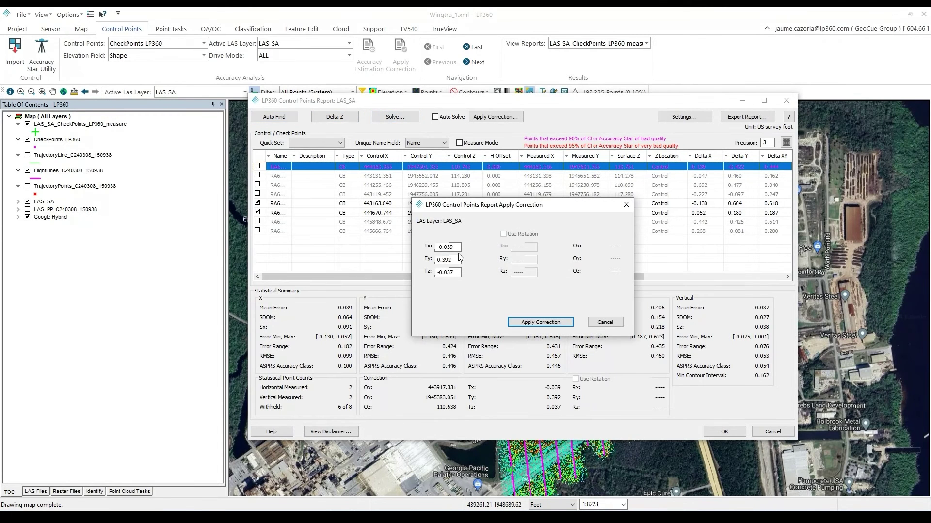
{"action": "left_click", "coordinate": [532, 323]}
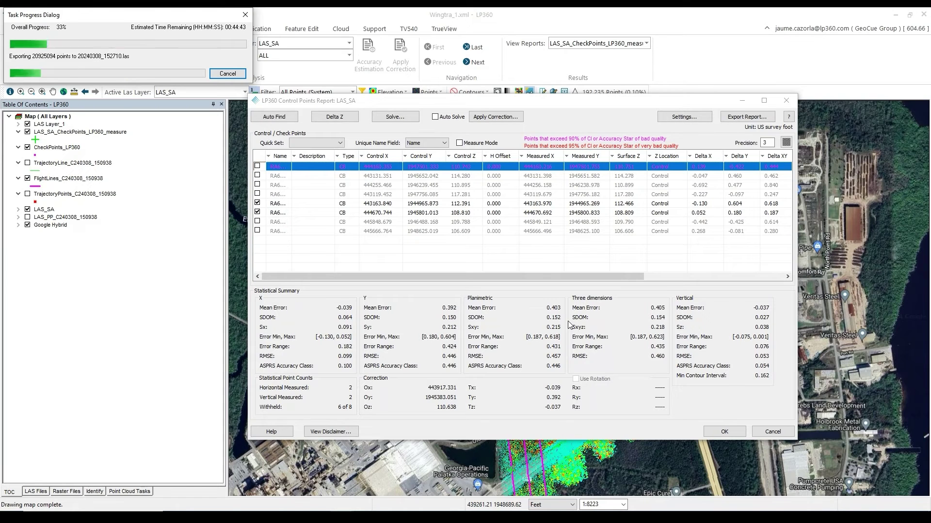
Rename LAS Layer_1 to LAS_SA_debias and move it directly above LAS_SA
{"action": "left_click", "coordinate": [728, 431]}
{"action": "right_click", "coordinate": [49, 125]}
{"action": "left_click", "coordinate": [108, 310]}
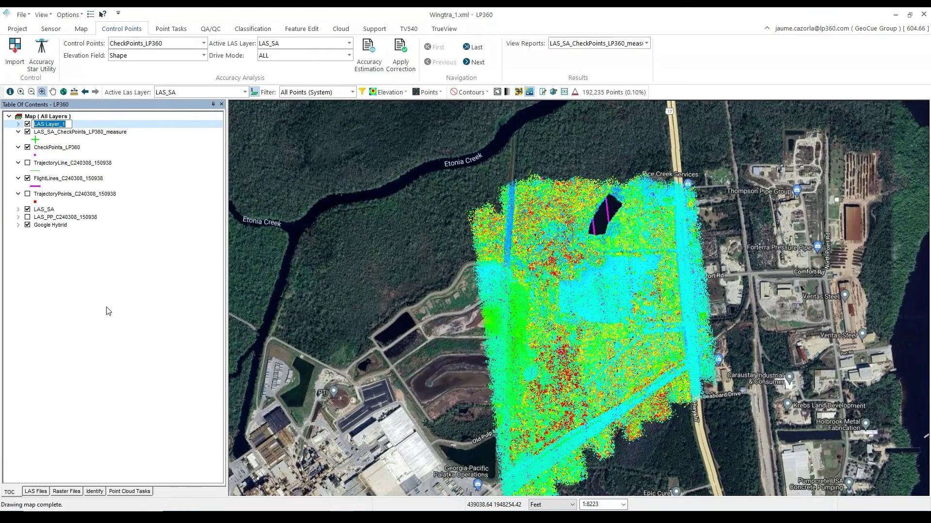
{"action": "type", "text": "LAS_SA_debias"}
{"action": "key", "text": "Return"}
{"action": "left_click_drag", "start_coordinate": [81, 126], "coordinate": [76, 205]}
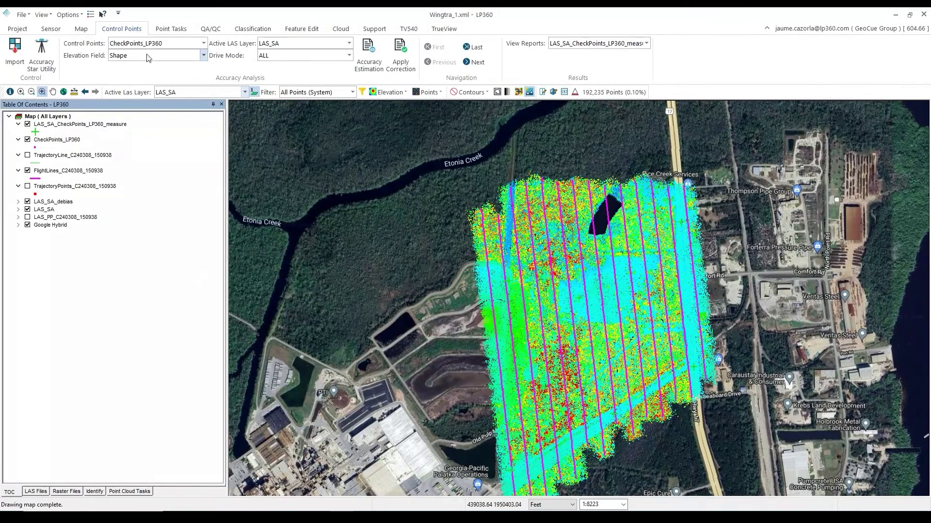
Browse to the Other\Ortho folder in the 2024-04-30_Wingtra_dataset on drive E: to add a raster
{"action": "left_click", "coordinate": [14, 30]}
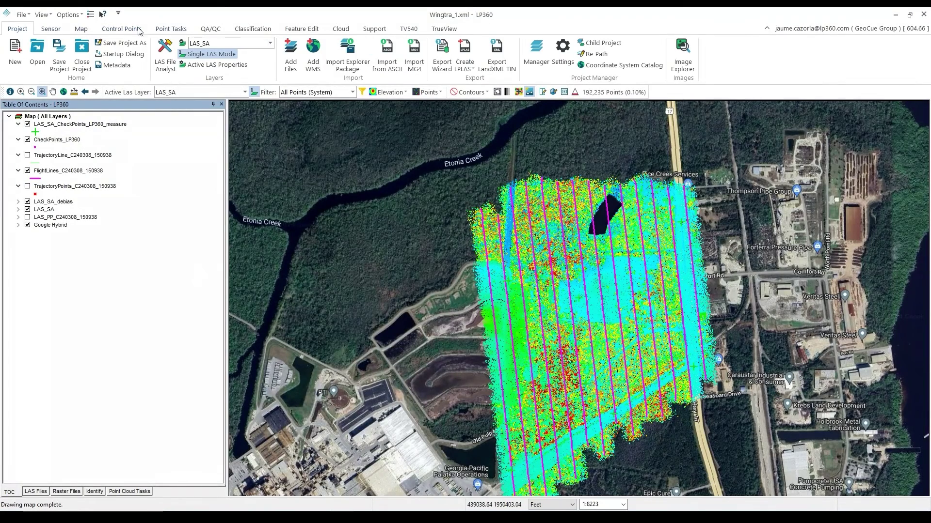
{"action": "left_click", "coordinate": [290, 62]}
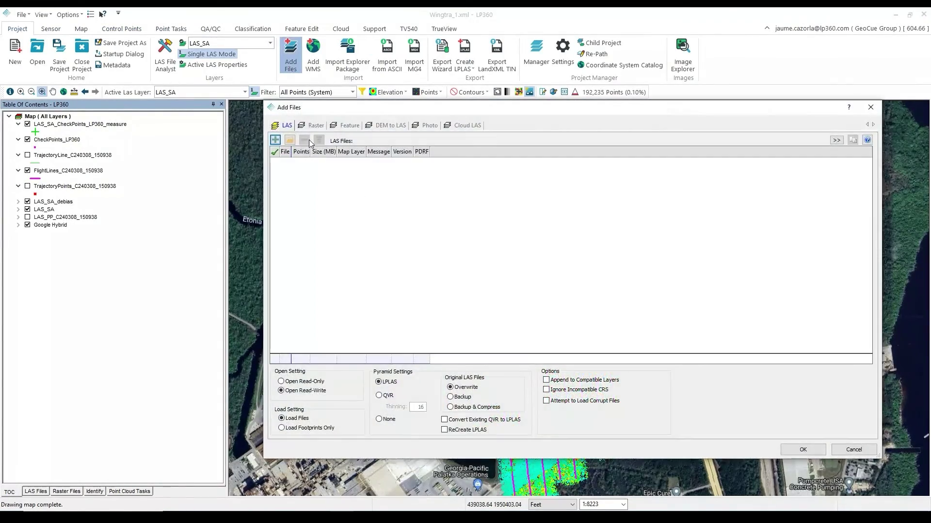
{"action": "left_click", "coordinate": [313, 126]}
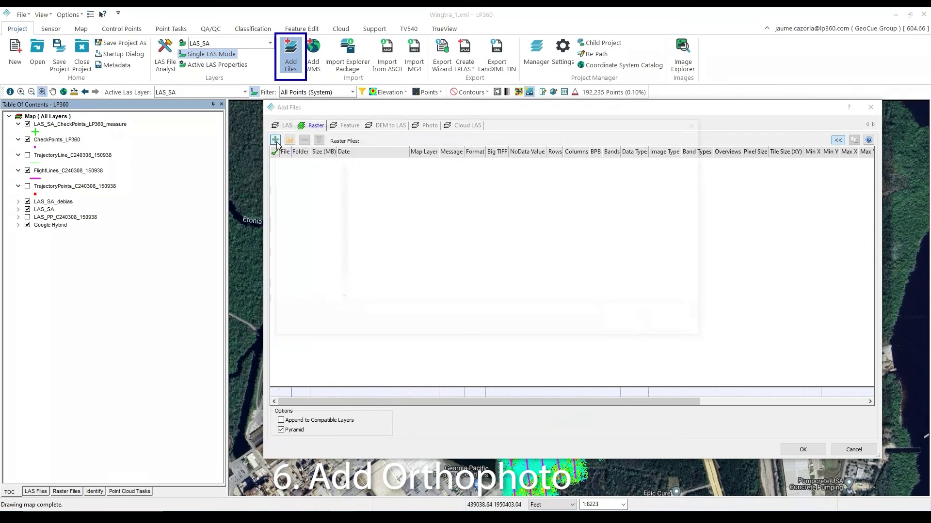
{"action": "left_click", "coordinate": [276, 140]}
{"action": "left_click", "coordinate": [308, 288]}
{"action": "scroll", "coordinate": [422, 259], "scroll_direction": "down", "scroll_amount": 3}
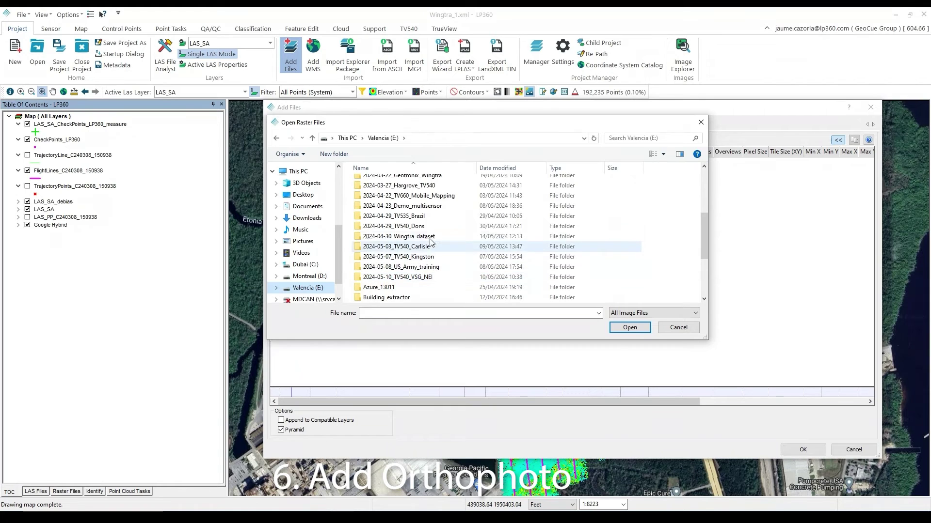
{"action": "left_click", "coordinate": [430, 237]}
{"action": "double_click", "coordinate": [430, 238]}
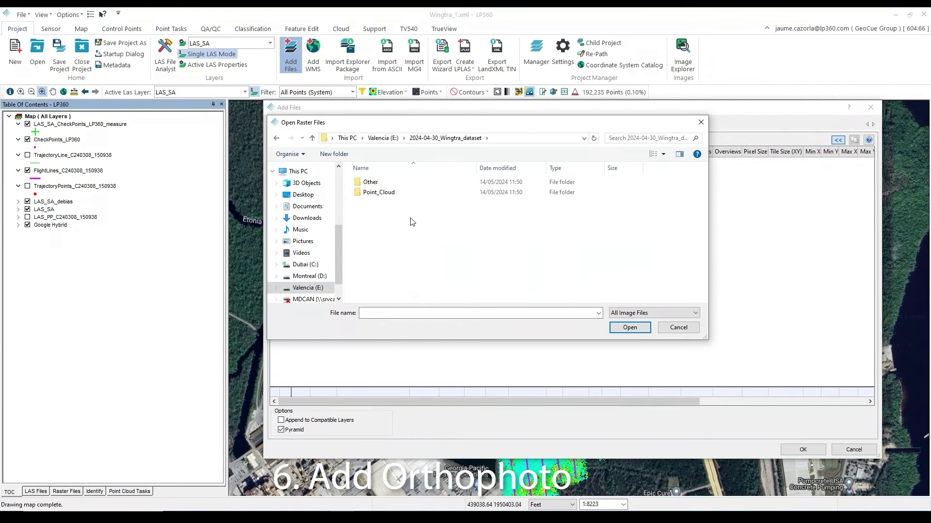
{"action": "double_click", "coordinate": [384, 184]}
{"action": "left_click", "coordinate": [454, 196]}
{"action": "double_click", "coordinate": [454, 197]}
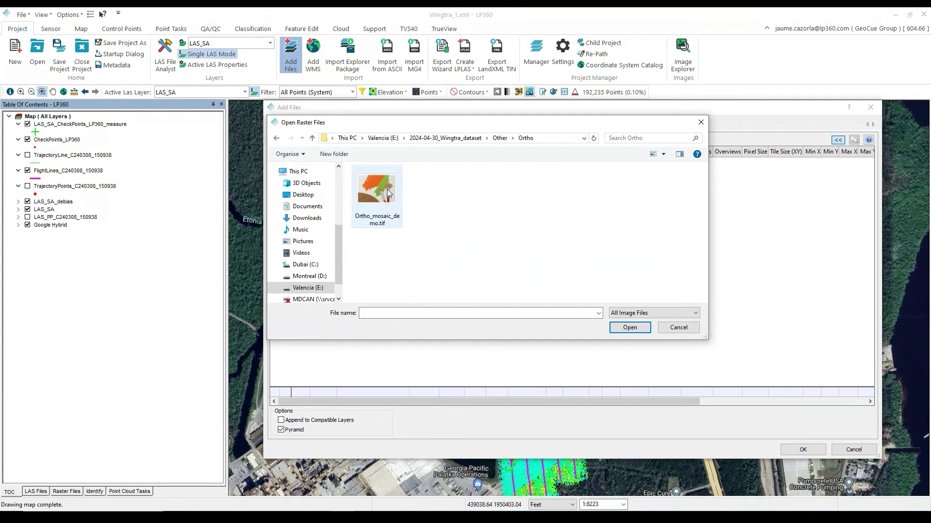
Add Ortho_mosaic_demo.tif to the map as a raster layer and hide LAS_SA
{"action": "left_click", "coordinate": [387, 189]}
{"action": "left_click", "coordinate": [629, 327]}
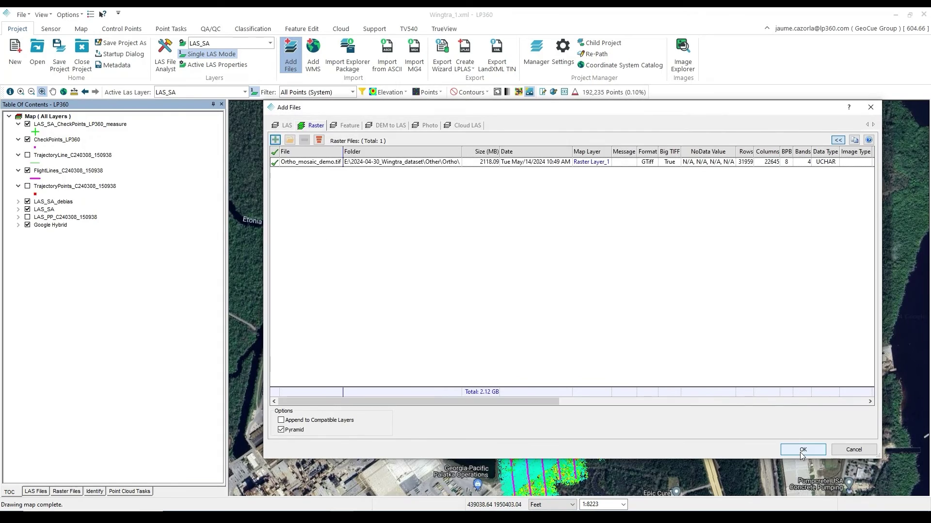
{"action": "left_click", "coordinate": [802, 450]}
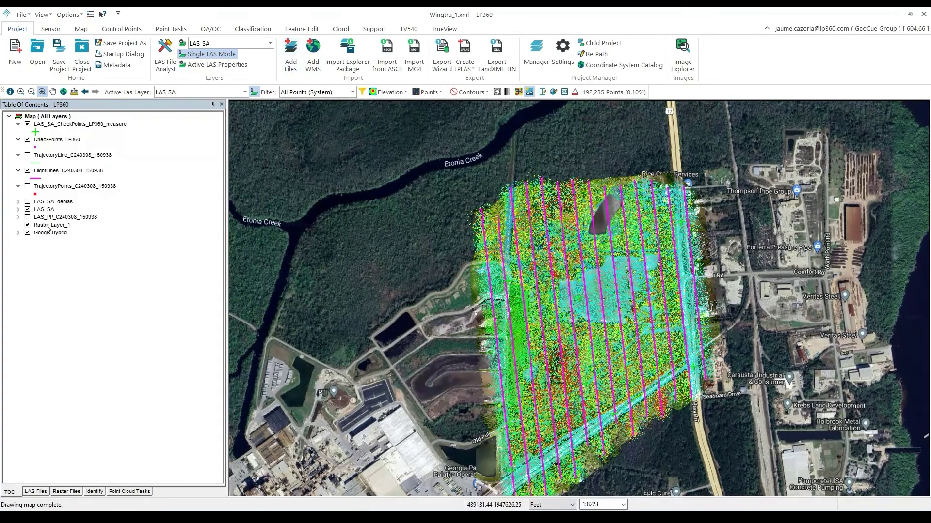
{"action": "left_click", "coordinate": [28, 210]}
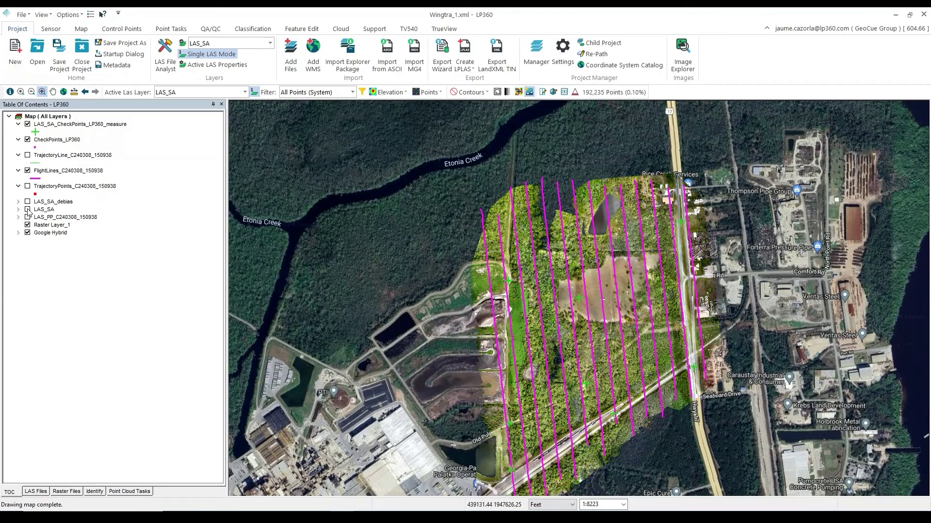
Rename Raster Layer_1 to Ortho and recentre the map on the survey area
{"action": "right_click", "coordinate": [54, 225]}
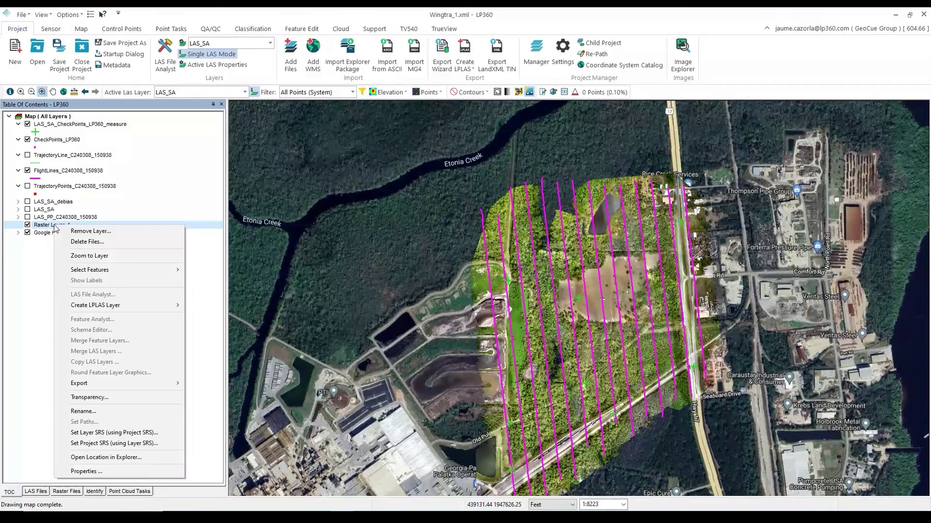
{"action": "left_click", "coordinate": [121, 412]}
{"action": "type", "text": "0"}
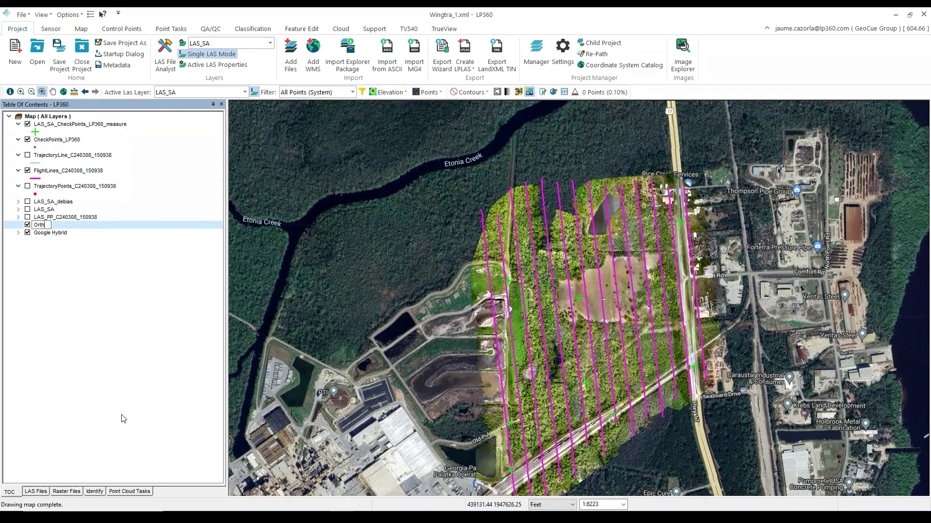
{"action": "key", "text": "Return"}
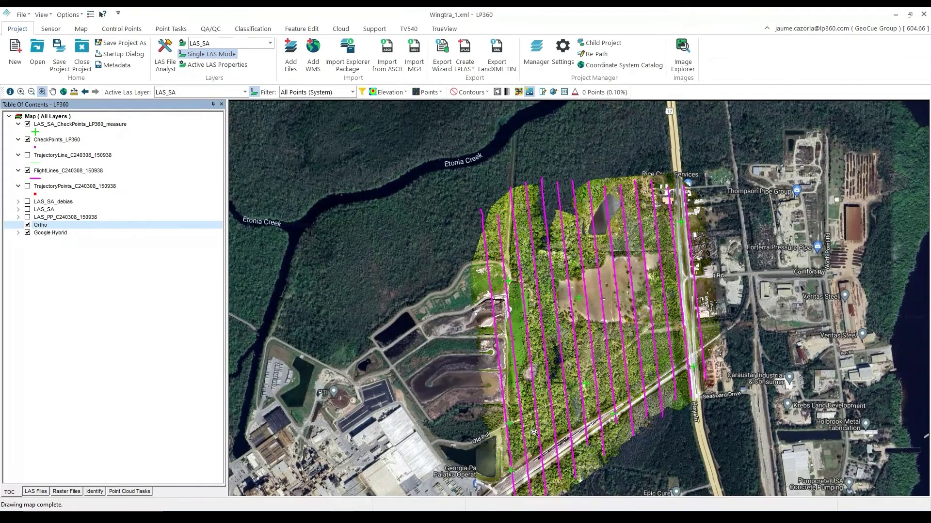
{"action": "middle_click_drag", "start_coordinate": [591, 437], "coordinate": [488, 362]}
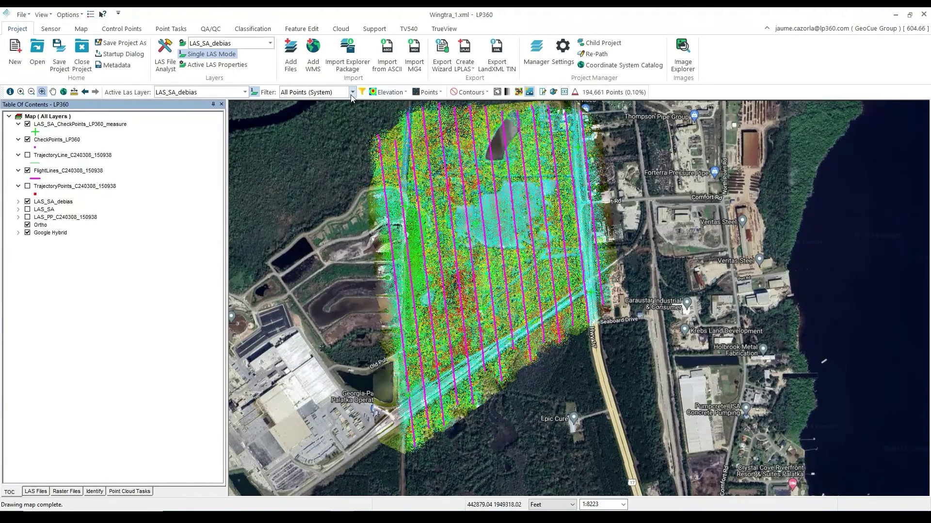
Filter the Point Cloud Tasks to the LP360 Drone group and select Color by Image
{"action": "left_click", "coordinate": [135, 492]}
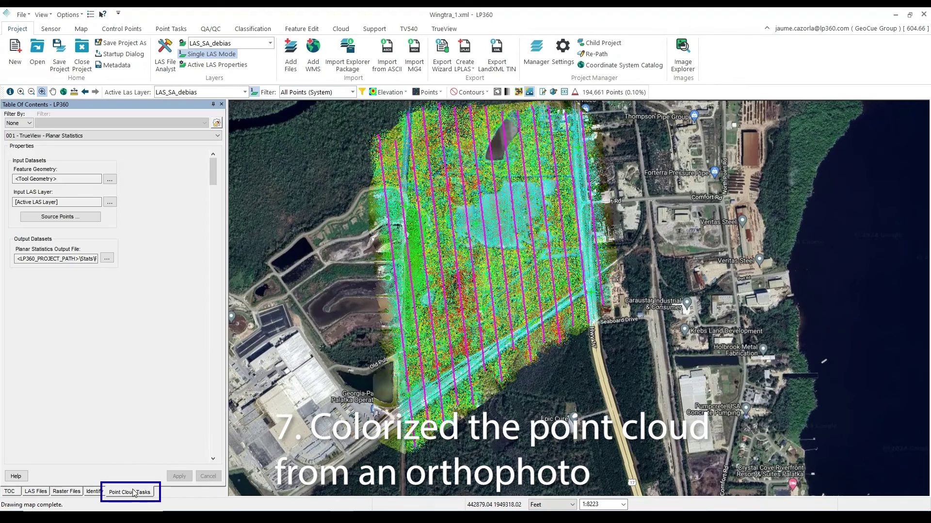
{"action": "left_click", "coordinate": [29, 123]}
{"action": "left_click", "coordinate": [18, 138]}
{"action": "left_click", "coordinate": [89, 123]}
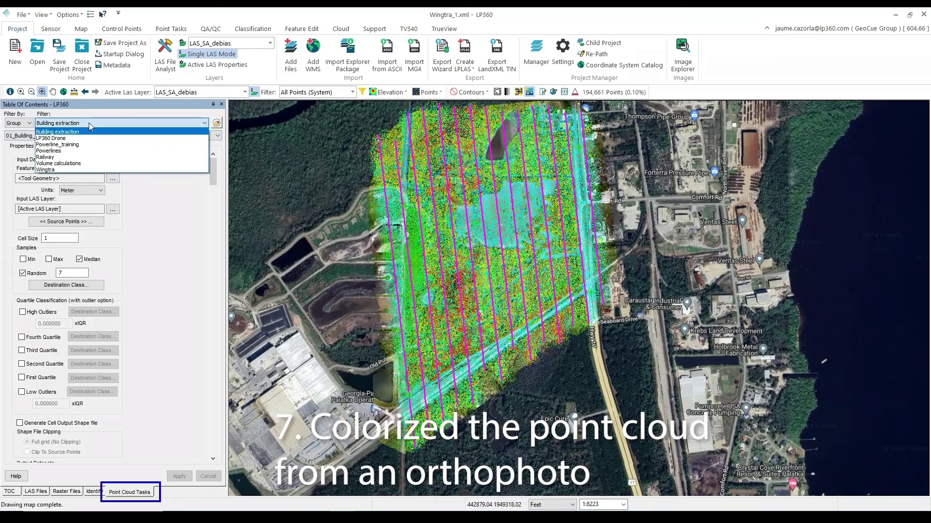
{"action": "left_click", "coordinate": [51, 138]}
{"action": "left_click", "coordinate": [95, 146]}
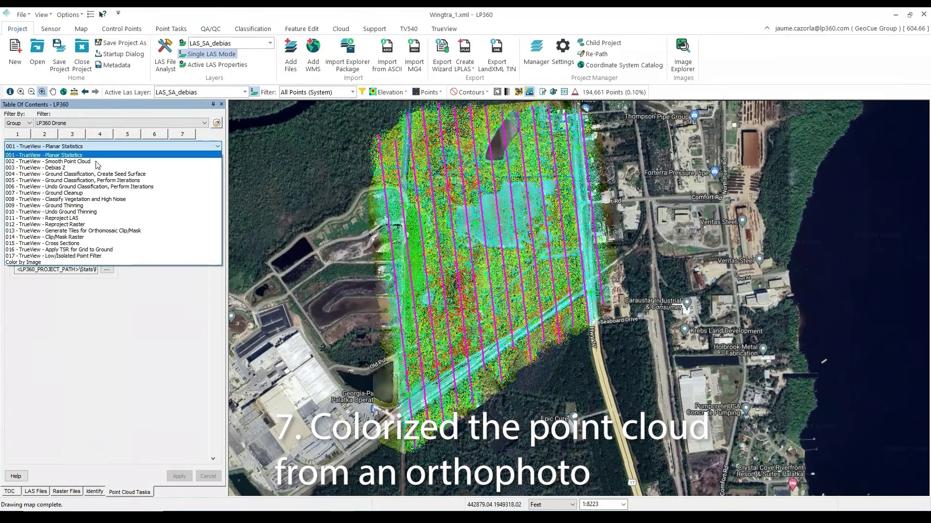
{"action": "left_click", "coordinate": [83, 262]}
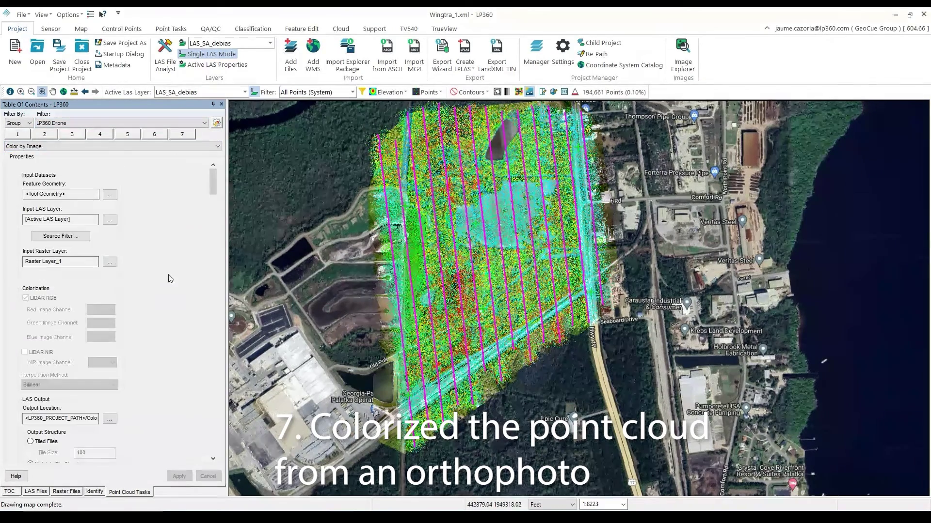
Set Ortho as the input raster and map red, green, blue to bands 1, 2, 3
{"action": "left_click", "coordinate": [110, 262]}
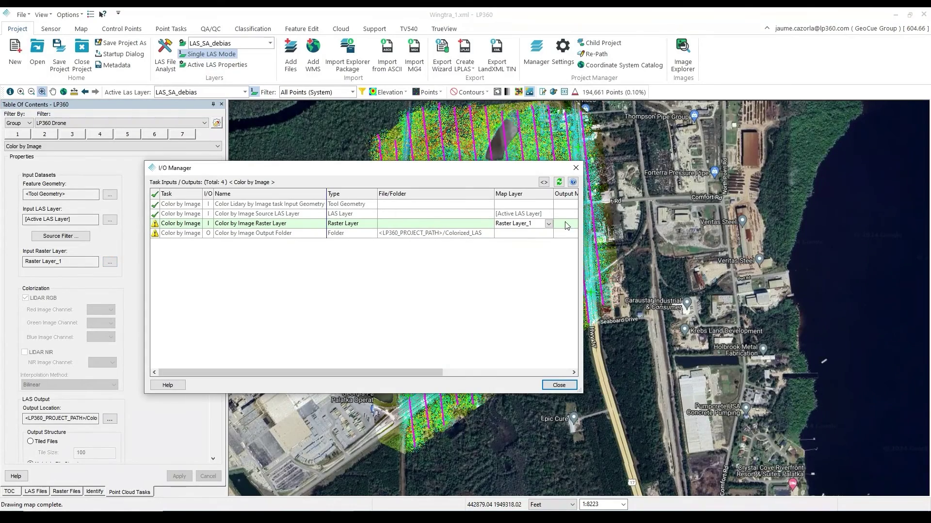
{"action": "left_click", "coordinate": [548, 224]}
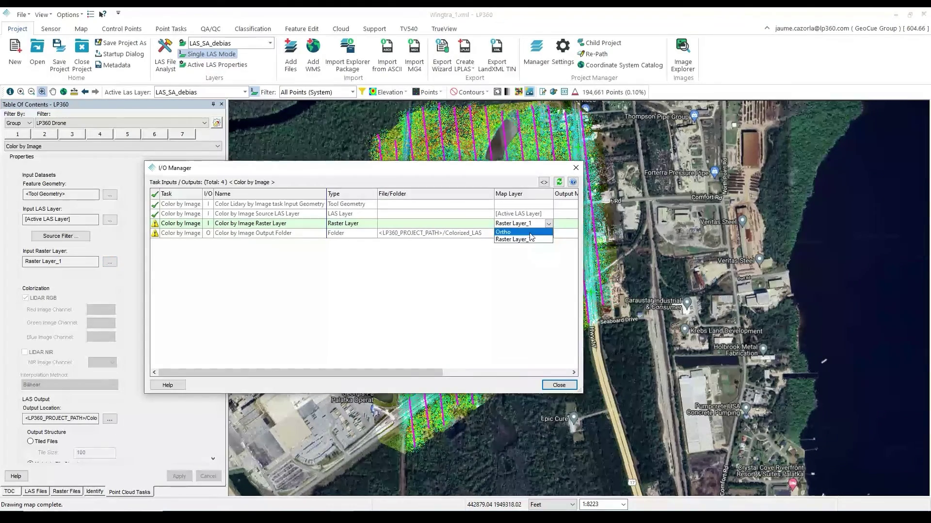
{"action": "left_click", "coordinate": [504, 232]}
{"action": "left_click", "coordinate": [558, 385]}
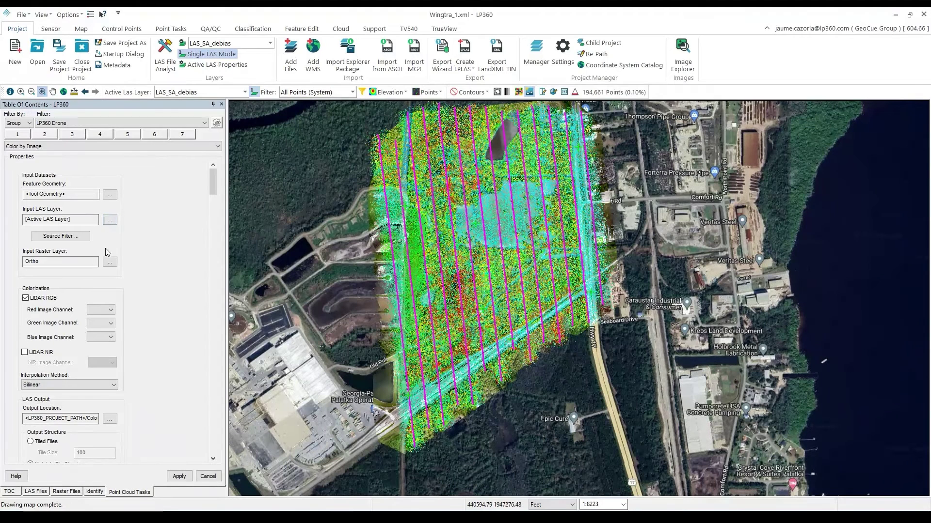
{"action": "left_click", "coordinate": [102, 319]}
{"action": "left_click", "coordinate": [108, 323]}
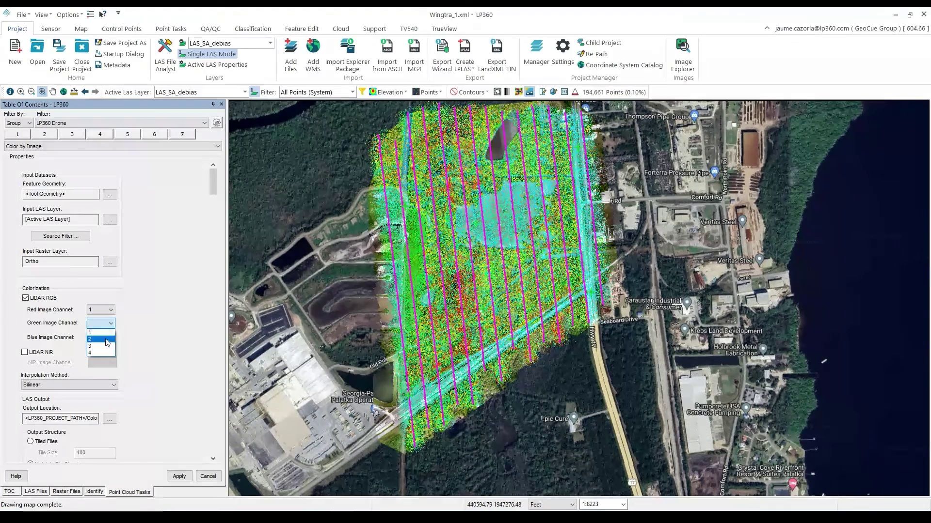
{"action": "left_click", "coordinate": [106, 338]}
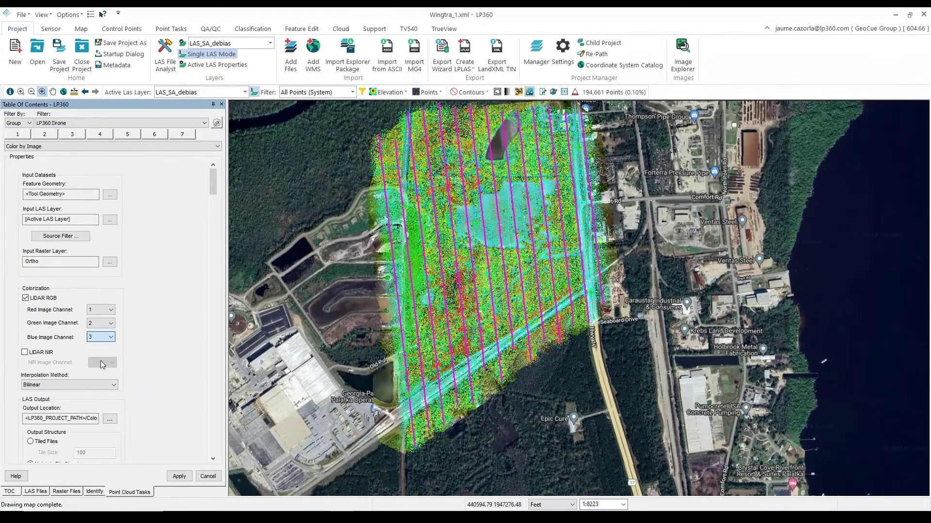
Apply Color by Image and run it on the whole LAS_SA_debias layer
{"action": "left_click", "coordinate": [179, 477]}
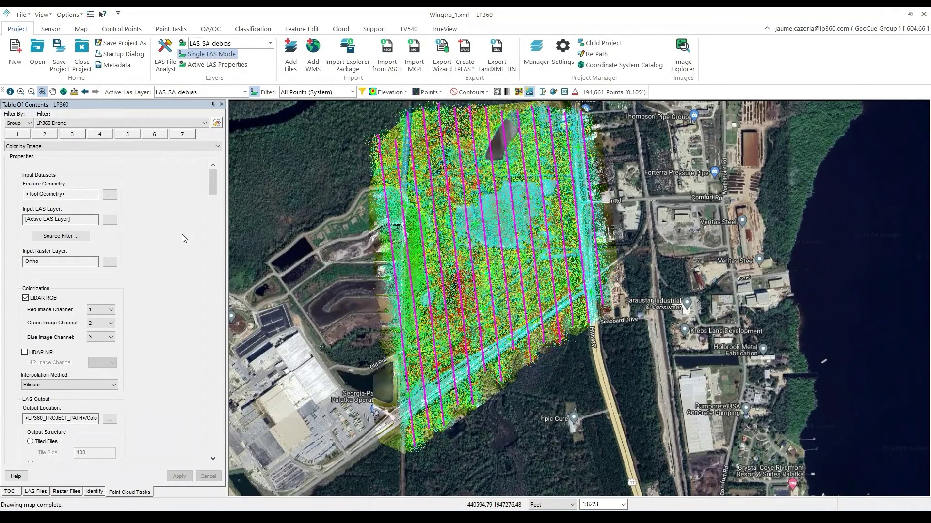
{"action": "left_click", "coordinate": [171, 29]}
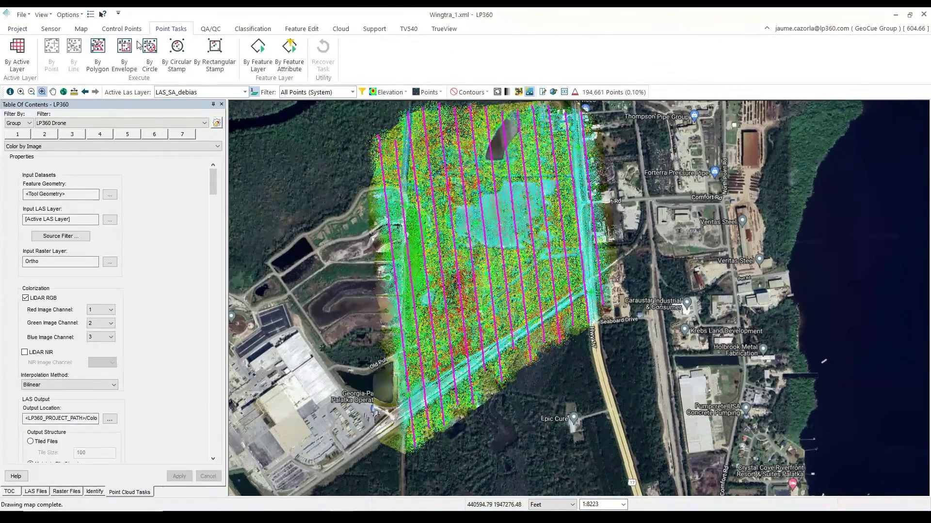
{"action": "left_click", "coordinate": [21, 61]}
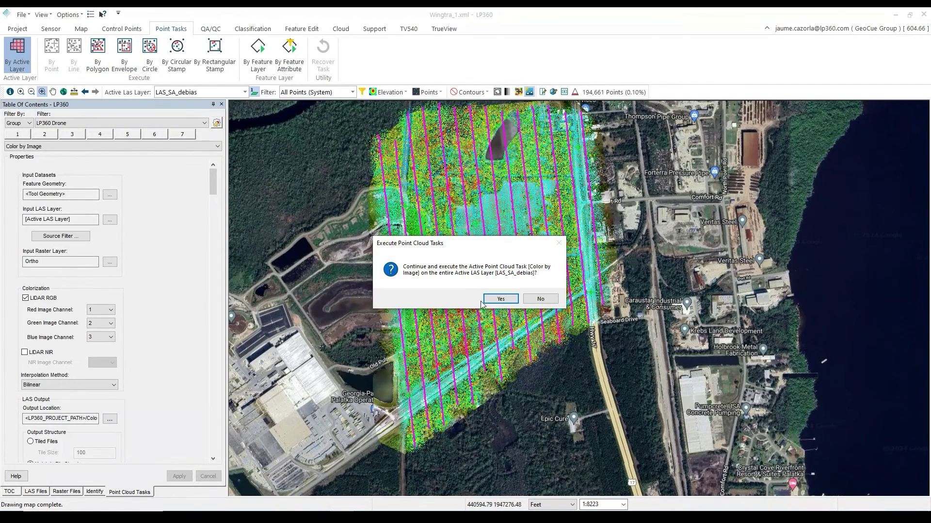
{"action": "left_click", "coordinate": [501, 299]}
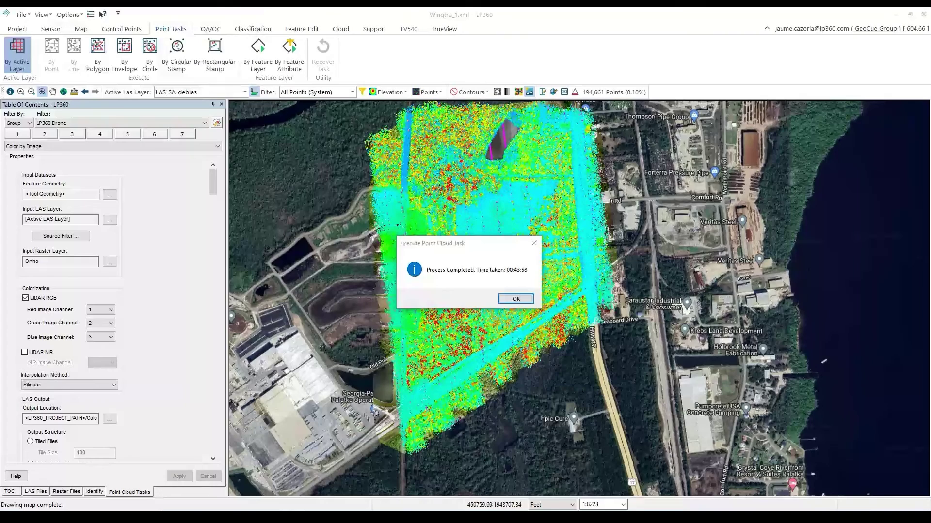
{"action": "left_click", "coordinate": [516, 298]}
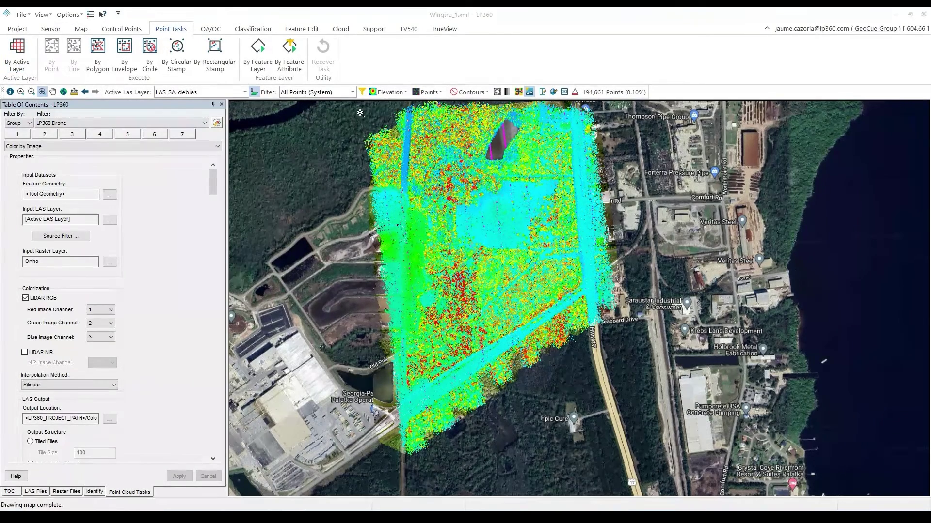
Make LAS Layer_1 the active LAS layer, displayed in RGB colours
{"action": "left_click", "coordinate": [406, 92]}
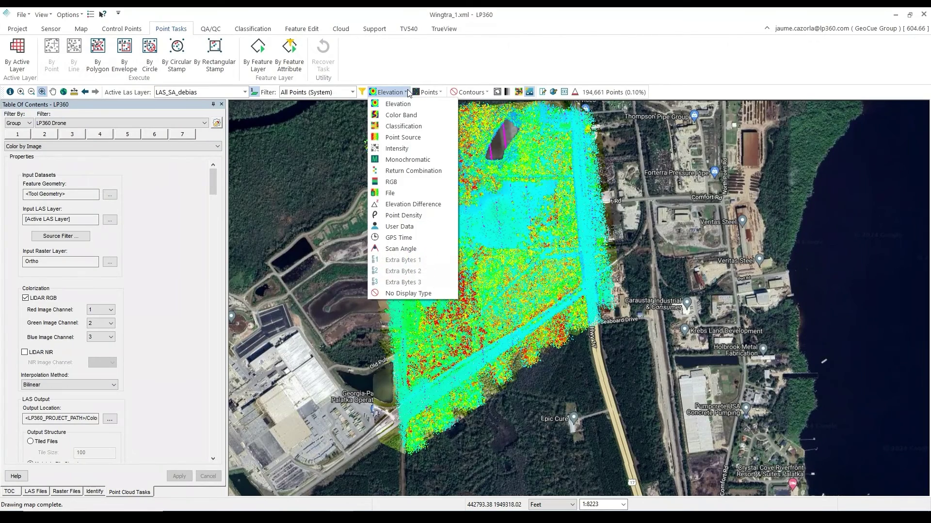
{"action": "left_click", "coordinate": [407, 181]}
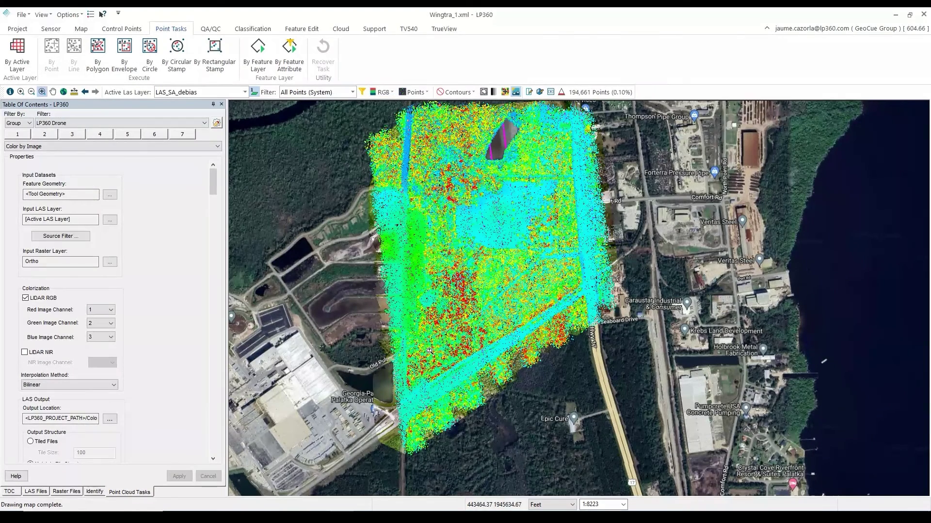
{"action": "left_click", "coordinate": [244, 92]}
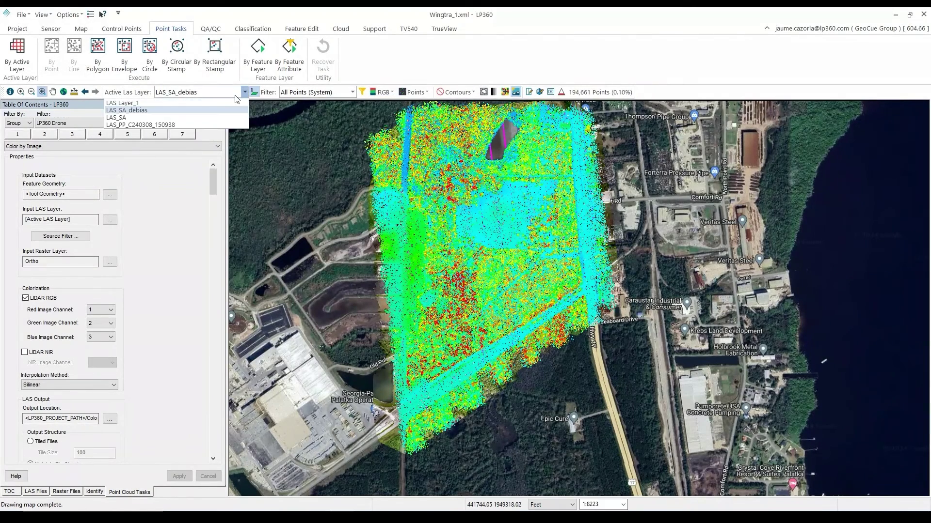
{"action": "left_click", "coordinate": [212, 107]}
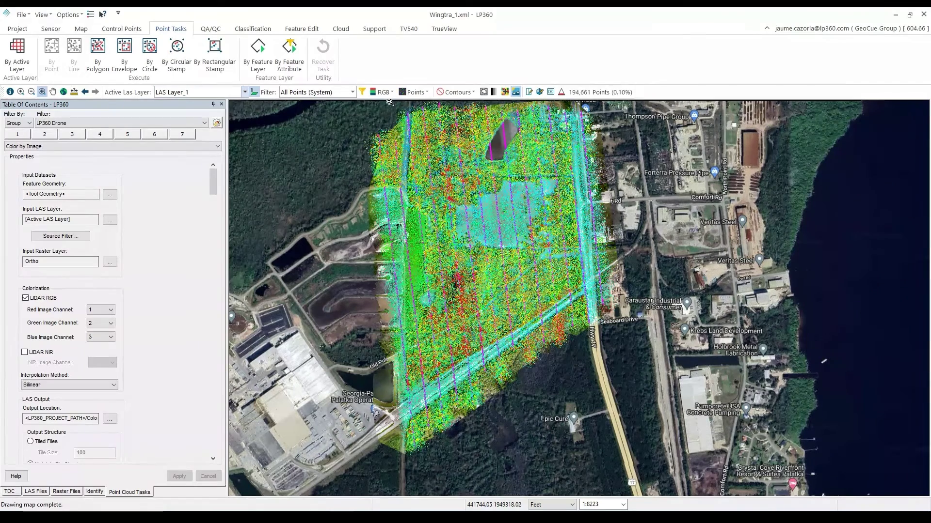
{"action": "left_click", "coordinate": [390, 92]}
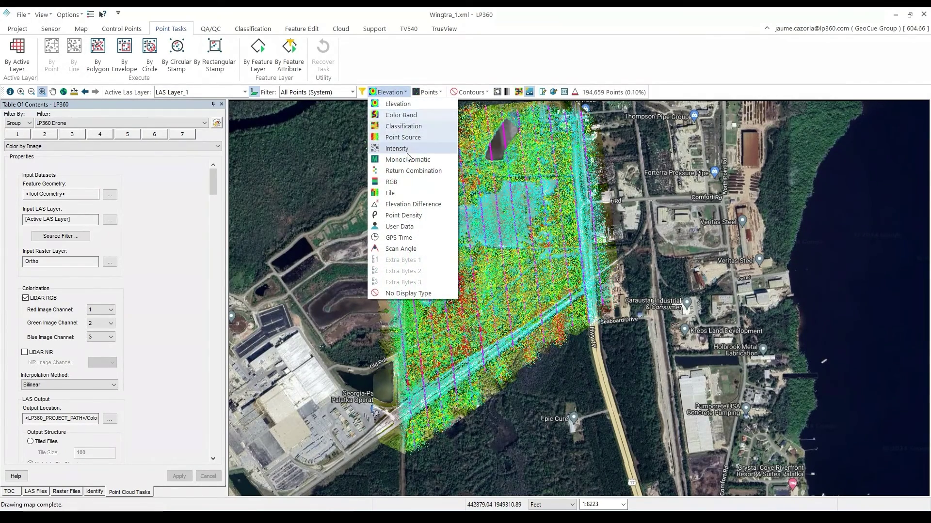
{"action": "left_click", "coordinate": [408, 183]}
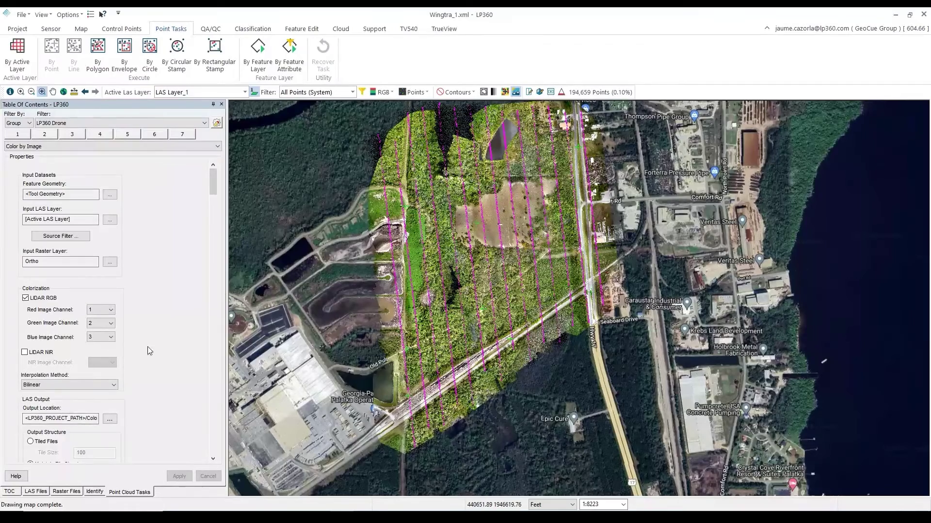
Move LAS Layer_1 below TrajectoryPoints and rename it LAS_SA_debias_RGB
{"action": "left_click", "coordinate": [9, 492]}
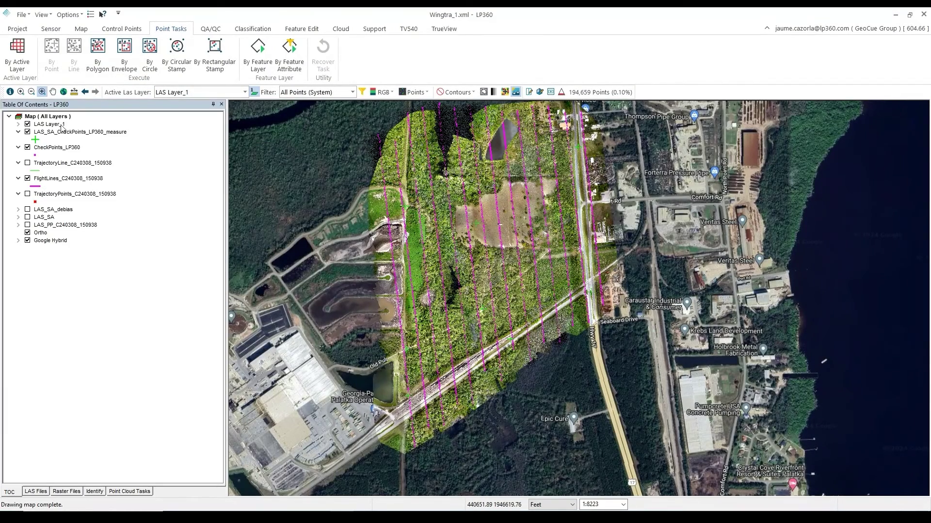
{"action": "left_click_drag", "start_coordinate": [59, 125], "coordinate": [75, 207]}
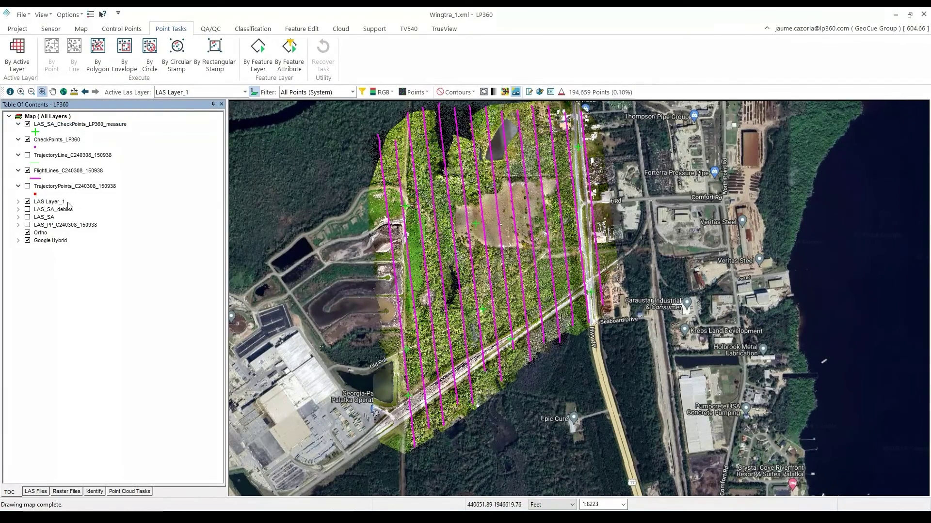
{"action": "right_click", "coordinate": [67, 203]}
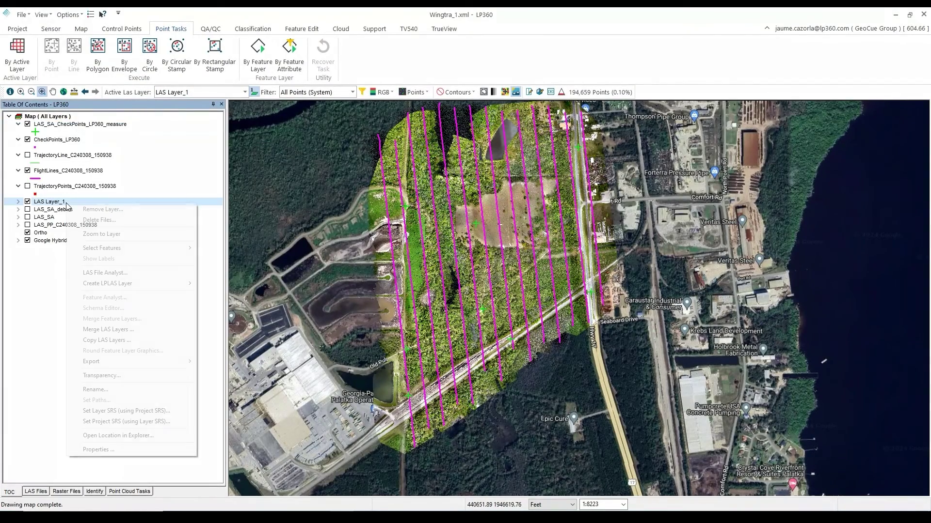
{"action": "left_click", "coordinate": [116, 394]}
{"action": "type", "text": "LAS_SA_debias_RGB"}
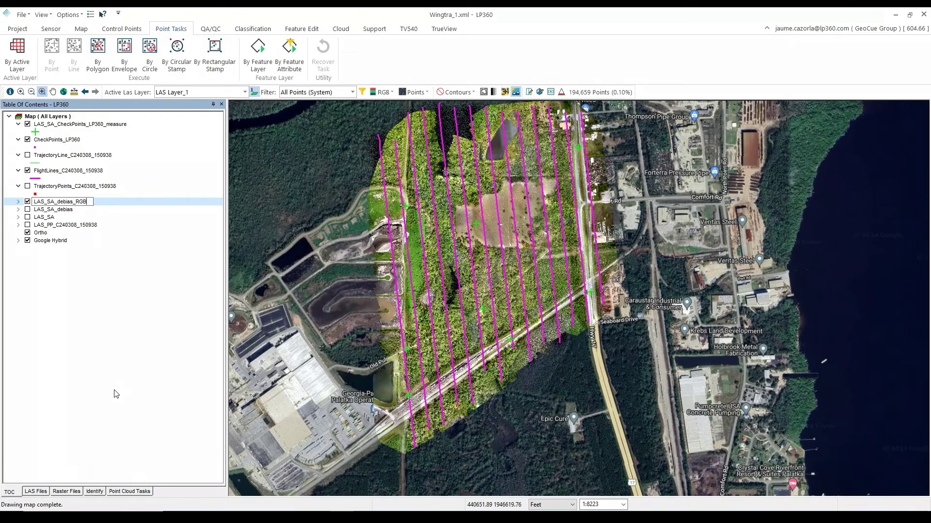
{"action": "key", "text": "Return"}
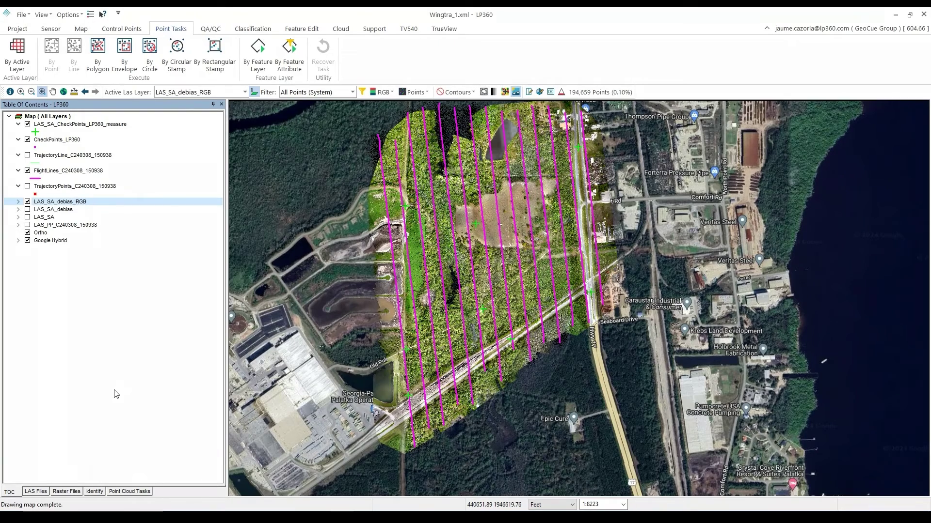
Run 002 - TrueView - Smooth Point Cloud on the entire LAS_SA_debias_RGB layer
{"action": "left_click", "coordinate": [129, 491]}
{"action": "left_click", "coordinate": [155, 147]}
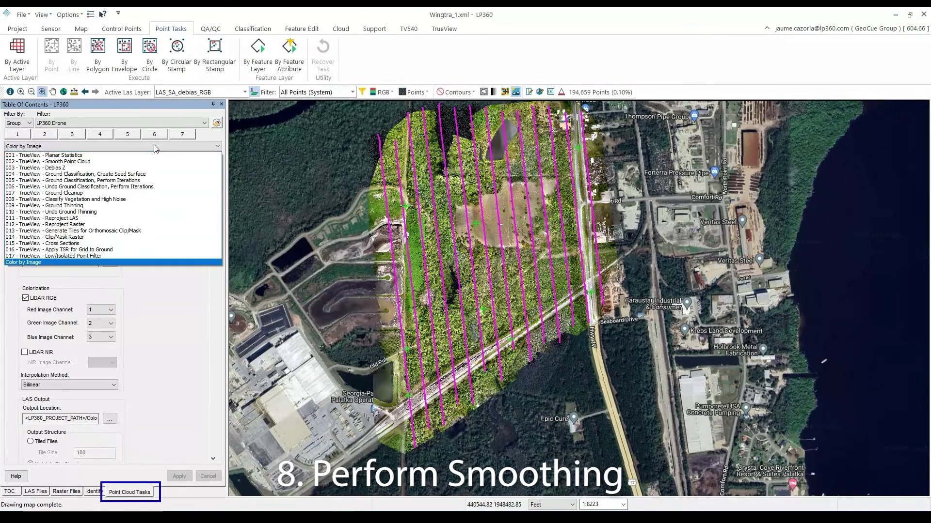
{"action": "left_click", "coordinate": [149, 155]}
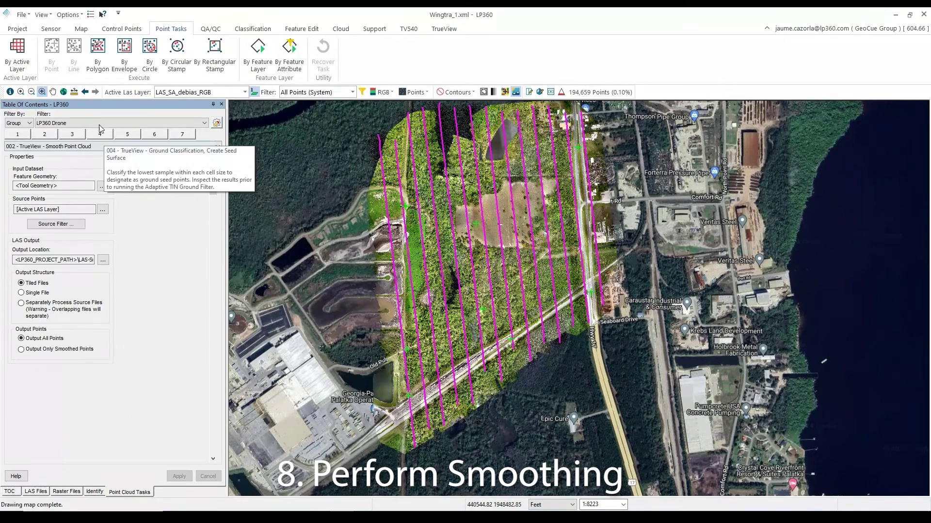
{"action": "left_click", "coordinate": [16, 61]}
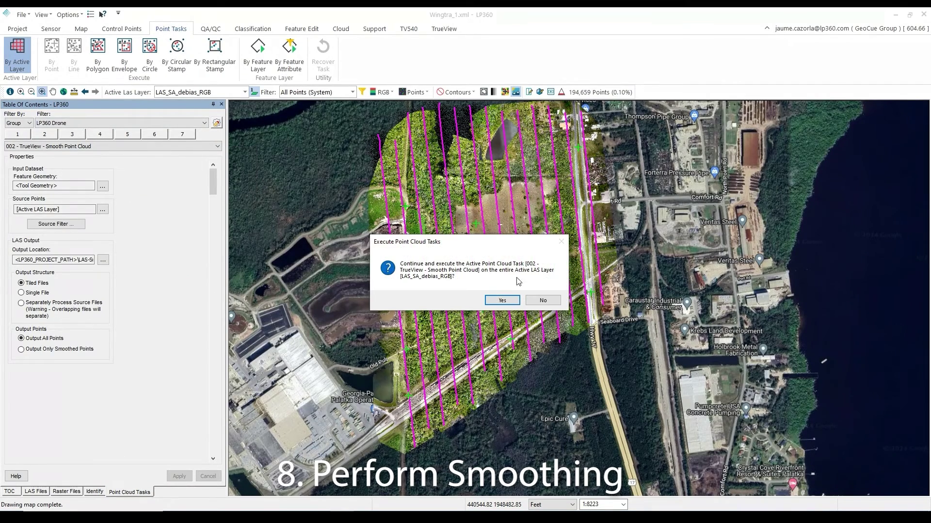
{"action": "left_click", "coordinate": [502, 301]}
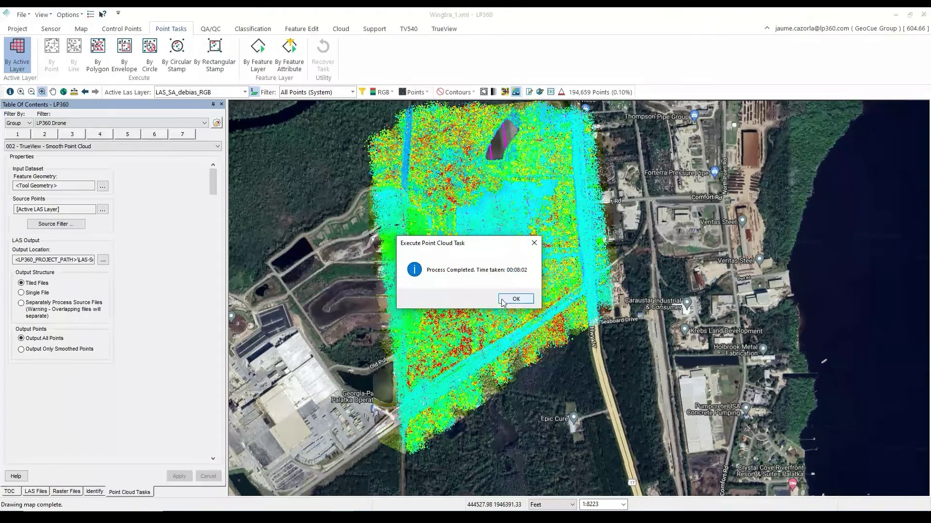
{"action": "left_click", "coordinate": [515, 299]}
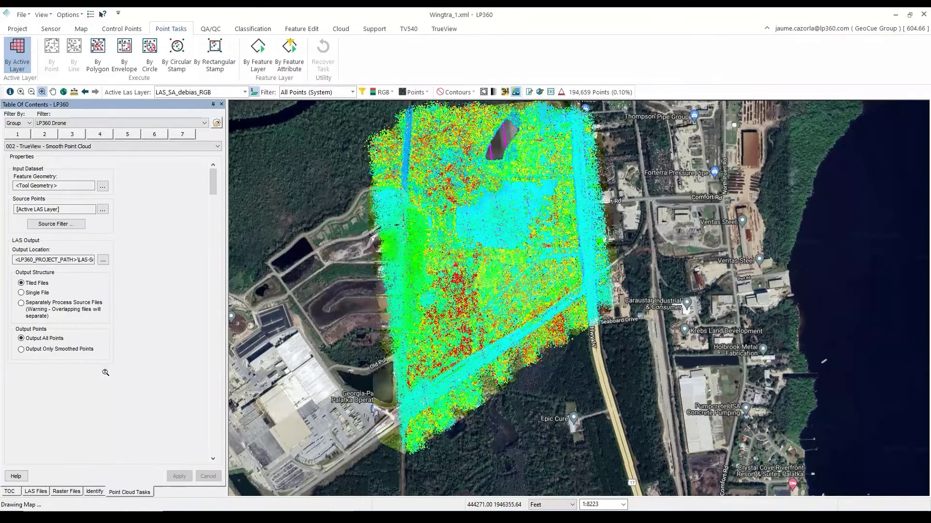
Move the new LAS Layer_1 below TrajectoryPoints and rename it LAS_SA_debias_RGB_SM
{"action": "left_click", "coordinate": [8, 493]}
{"action": "left_click_drag", "start_coordinate": [53, 124], "coordinate": [68, 203]}
{"action": "right_click", "coordinate": [58, 201]}
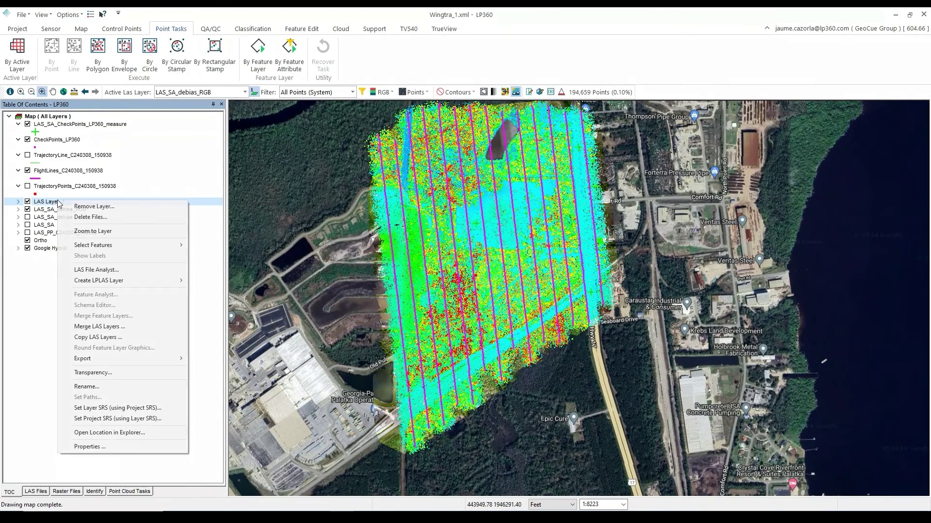
{"action": "left_click", "coordinate": [128, 388]}
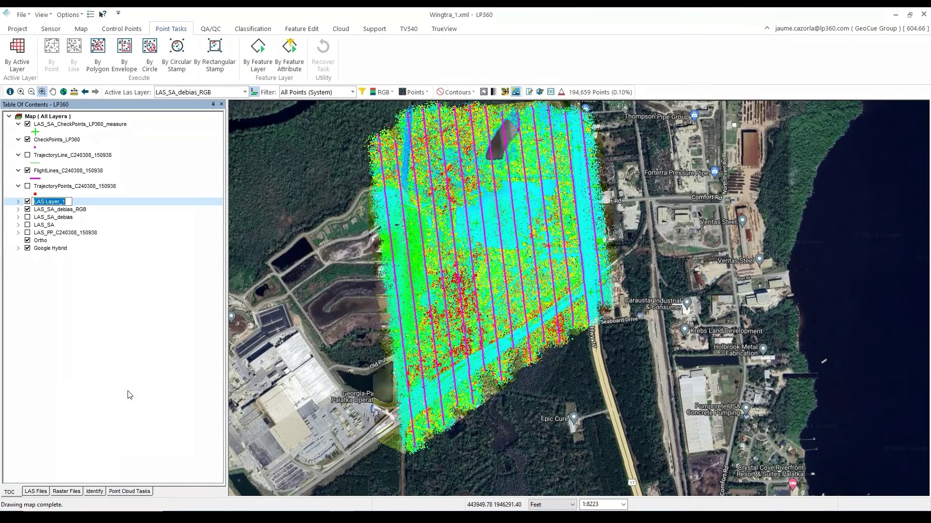
{"action": "type", "text": "LAS"}
{"action": "type", "text": "_SA_debias_RGB_SM"}
{"action": "key", "text": "Return"}
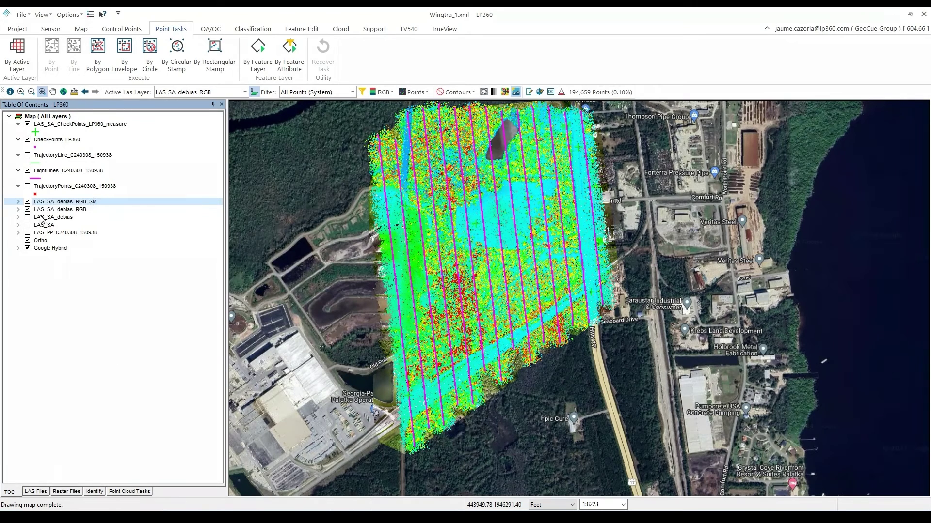
Hide LAS_SA_debias_RGB and make LAS_SA_debias_RGB_SM the active LAS layer
{"action": "left_click", "coordinate": [27, 209]}
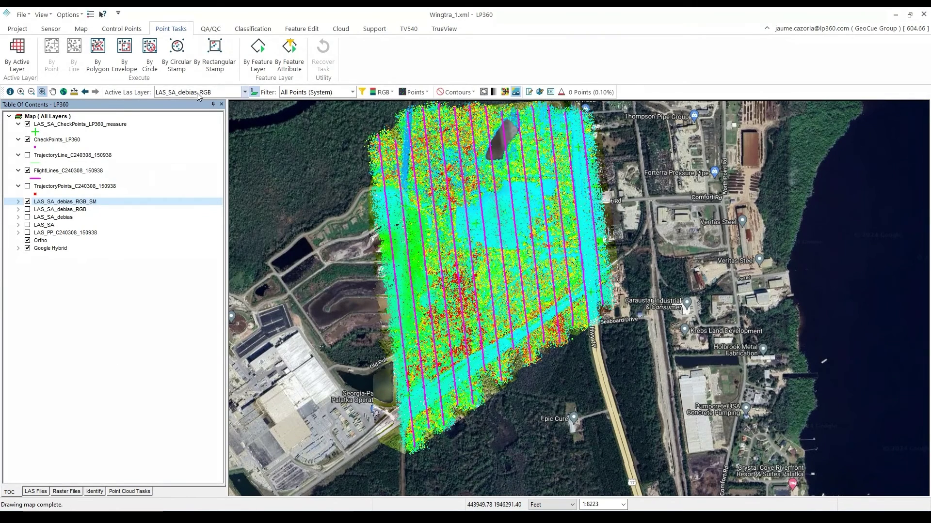
{"action": "left_click", "coordinate": [245, 92]}
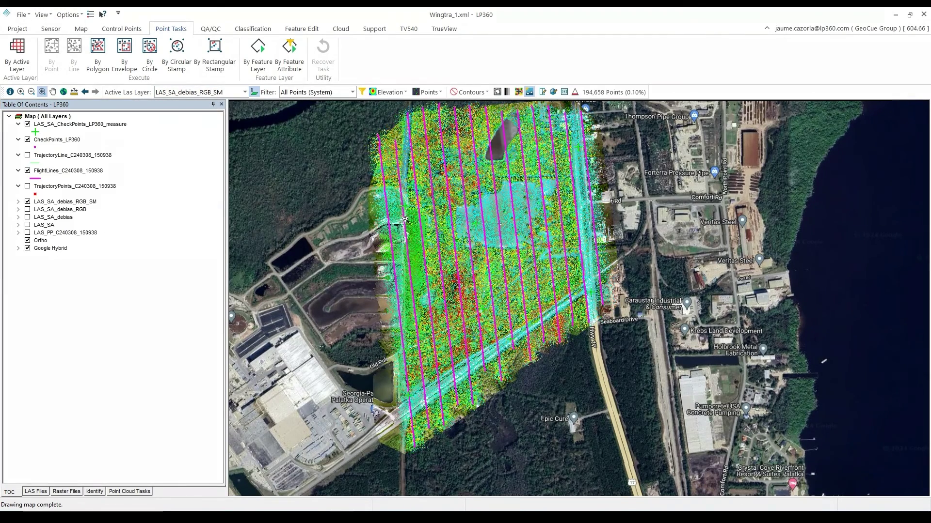
{"action": "scroll", "coordinate": [288, 172], "scroll_direction": "up", "scroll_amount": 1}
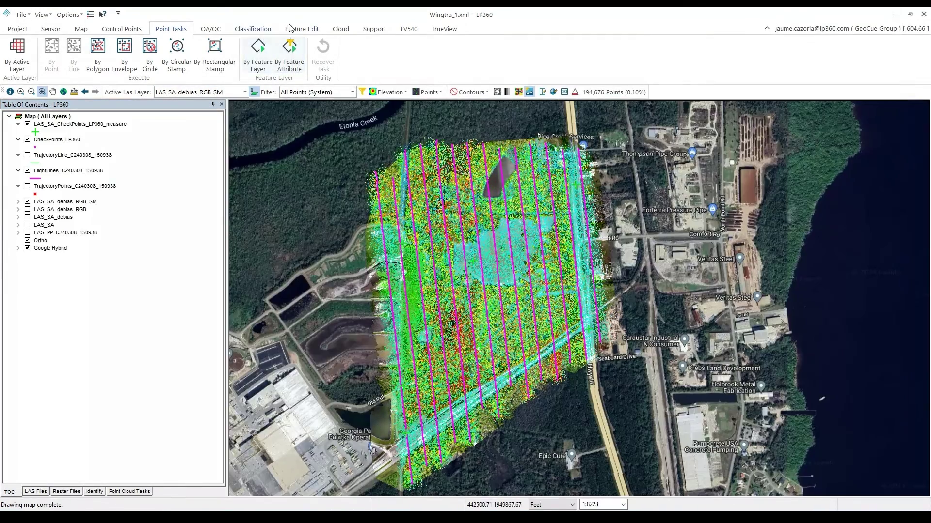
Create a 2-D Polygon feature layer saved as AOI.shp and start a new feature in it
{"action": "left_click", "coordinate": [291, 28]}
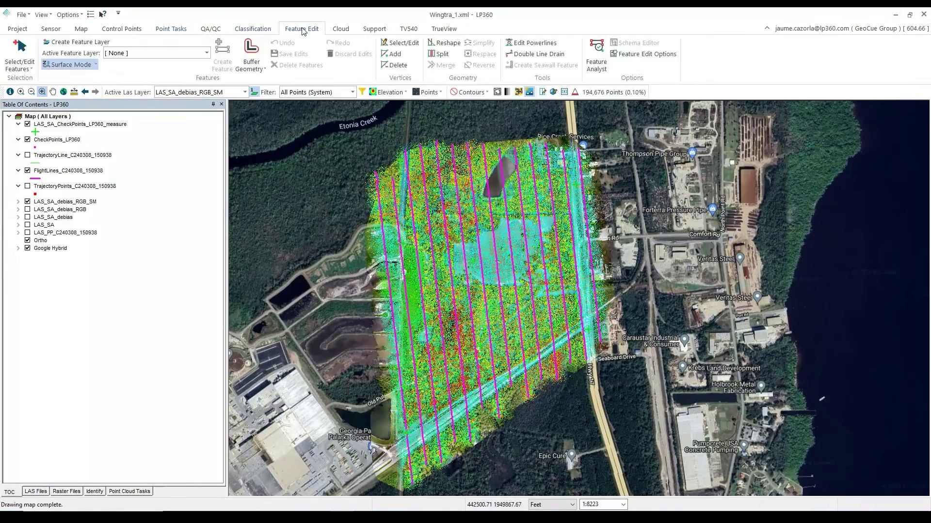
{"action": "left_click", "coordinate": [77, 41]}
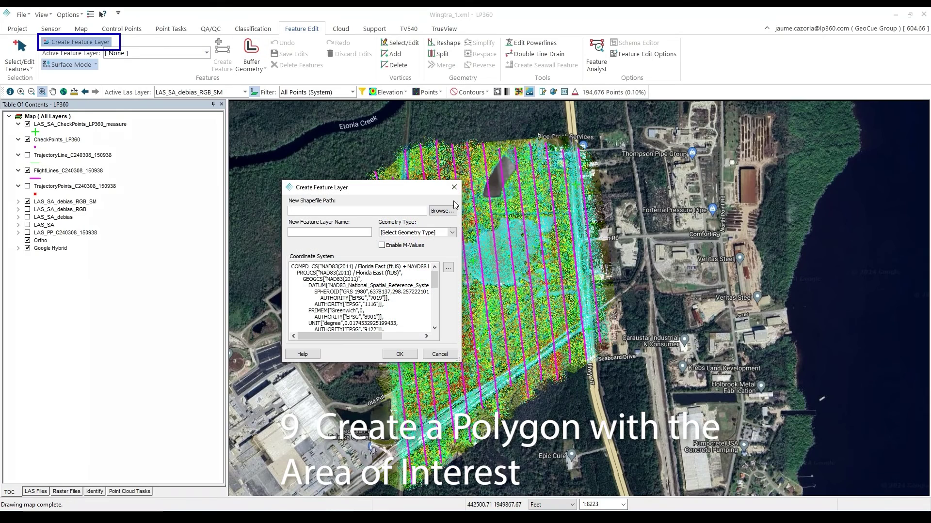
{"action": "left_click", "coordinate": [442, 211]}
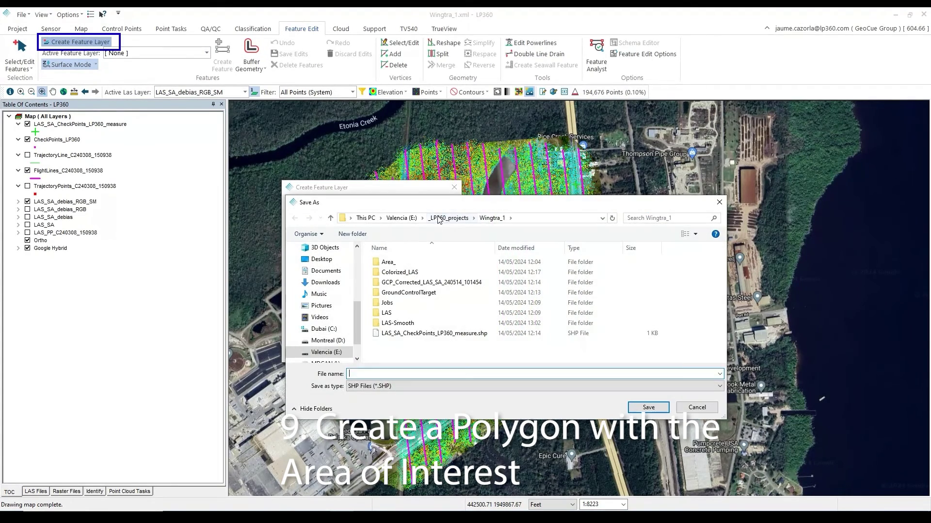
{"action": "type", "text": "AOI"}
{"action": "left_click", "coordinate": [644, 407]}
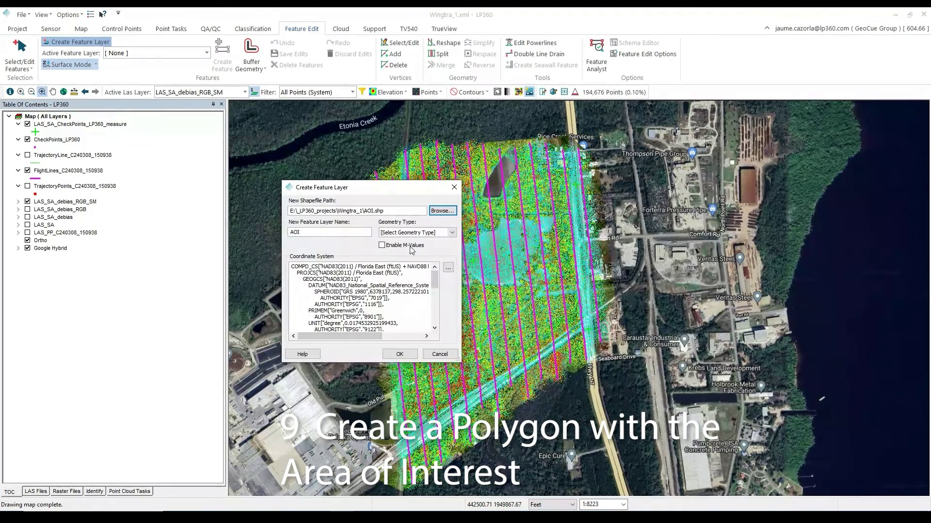
{"action": "left_click", "coordinate": [451, 233]}
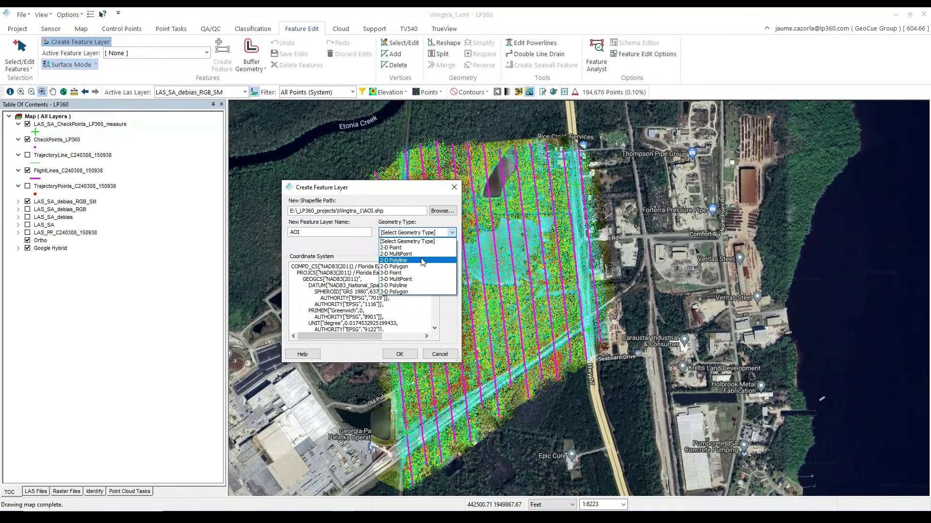
{"action": "left_click", "coordinate": [394, 266]}
{"action": "left_click", "coordinate": [407, 355]}
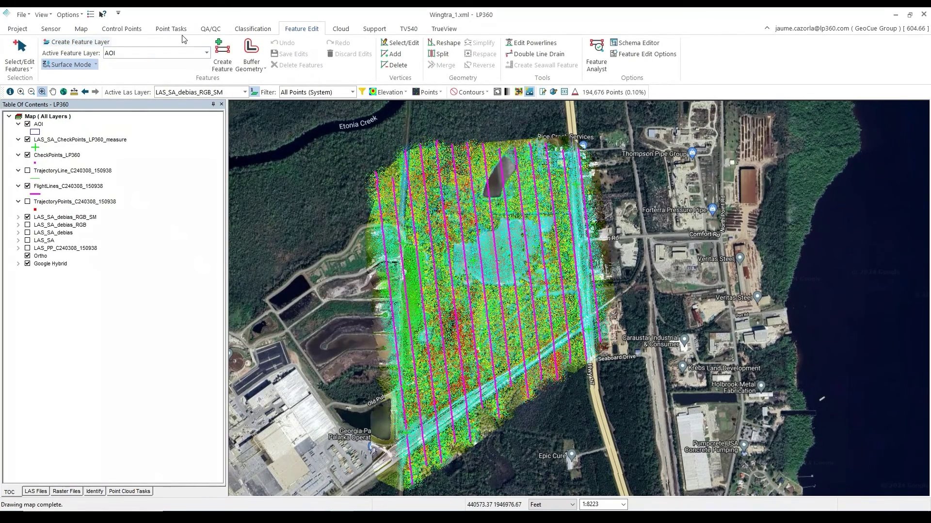
{"action": "left_click", "coordinate": [223, 55]}
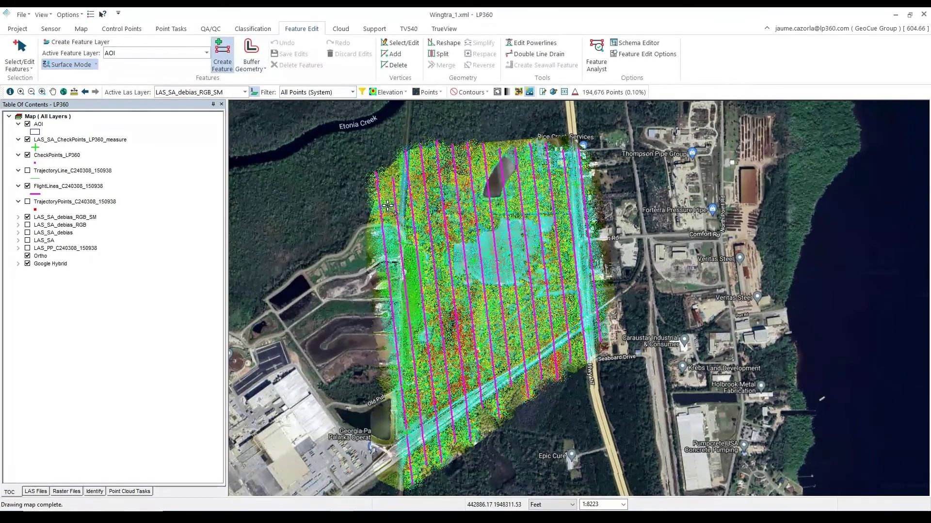
Draw a three-corner AOI polygon around the point cloud, finish it and save edits
{"action": "left_click", "coordinate": [385, 189]}
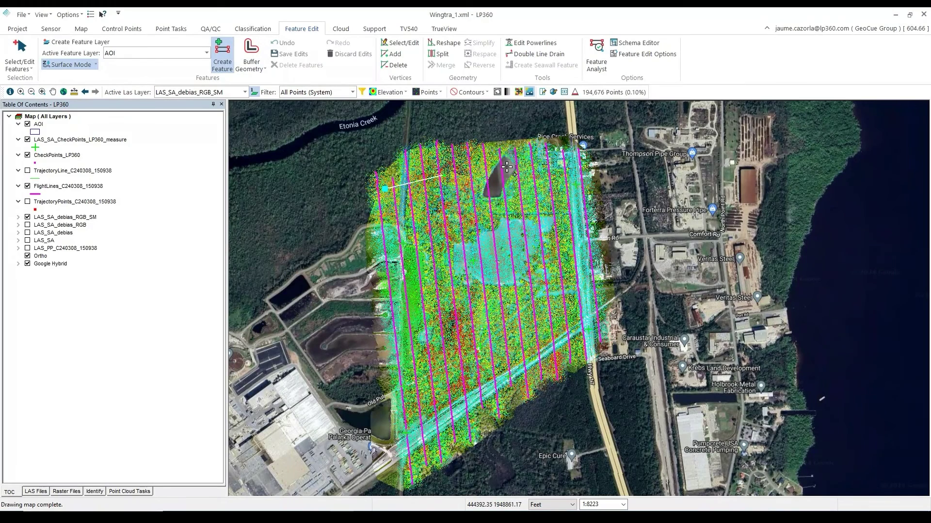
{"action": "left_click", "coordinate": [575, 161]}
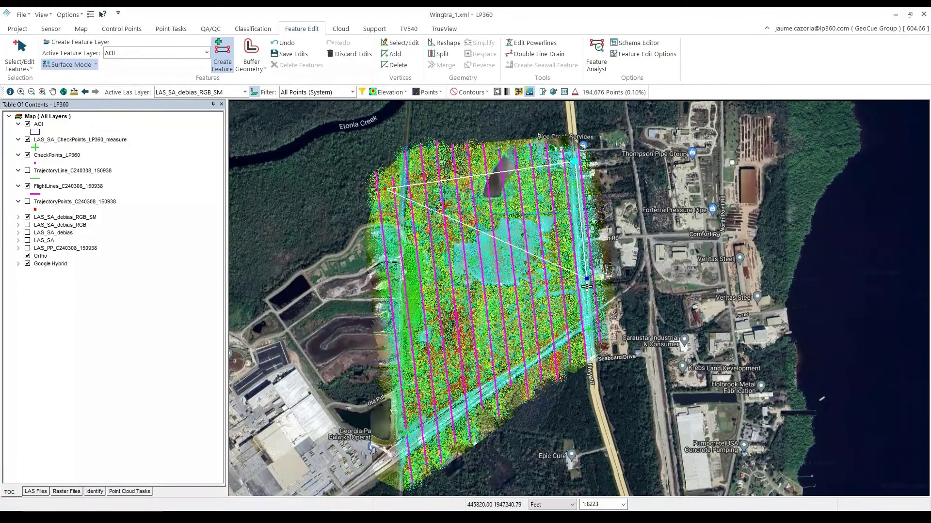
{"action": "left_click", "coordinate": [591, 321]}
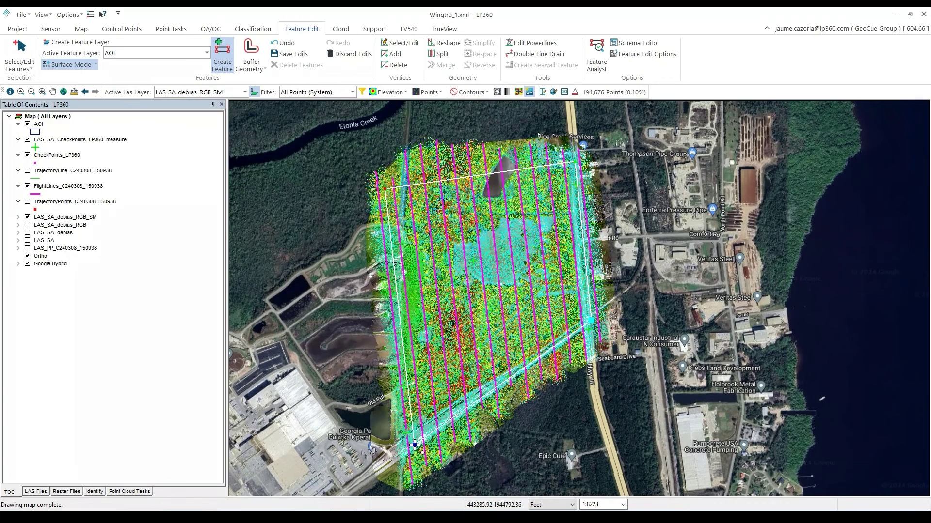
{"action": "right_click", "coordinate": [415, 445]}
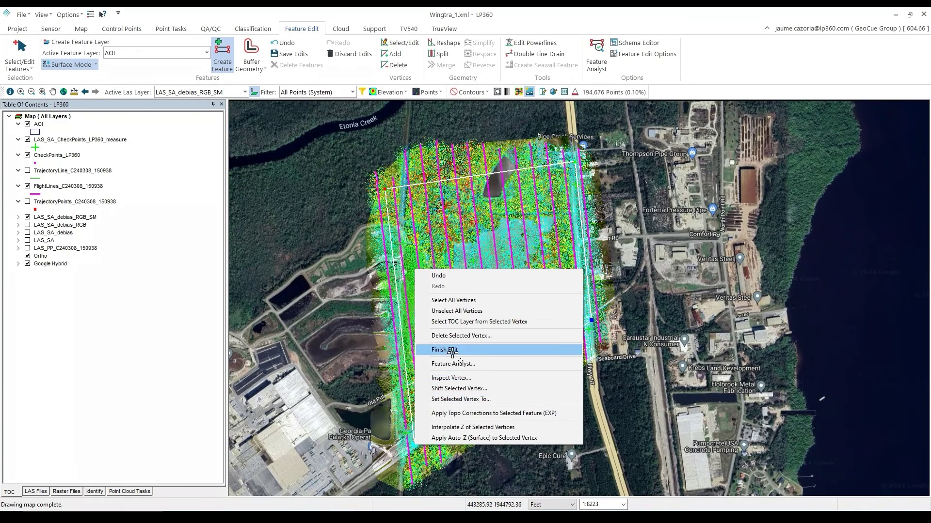
{"action": "left_click", "coordinate": [453, 350]}
{"action": "left_click", "coordinate": [293, 56]}
Confirm the saved edits, then set the Export Wizard to cookie-cut by AOI polygons named by ID
{"action": "left_click", "coordinate": [495, 284]}
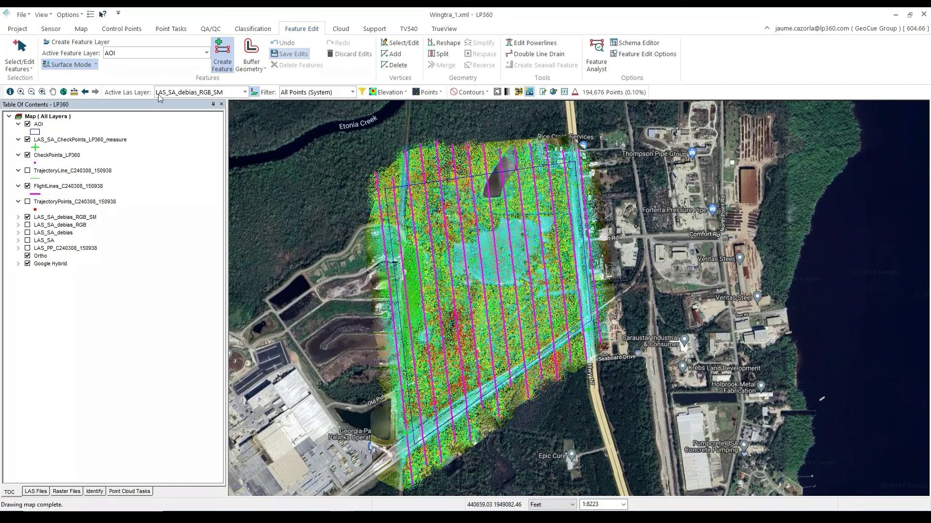
{"action": "left_click", "coordinate": [30, 31]}
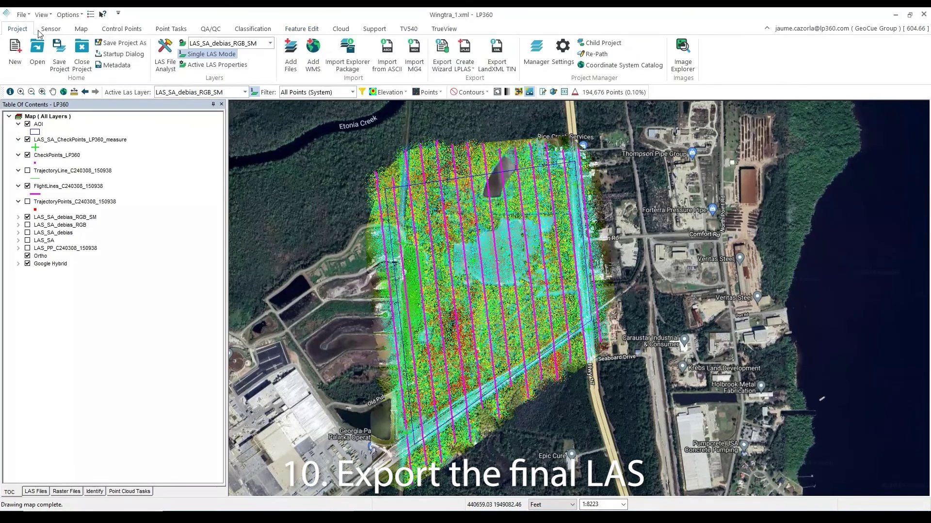
{"action": "left_click", "coordinate": [442, 57]}
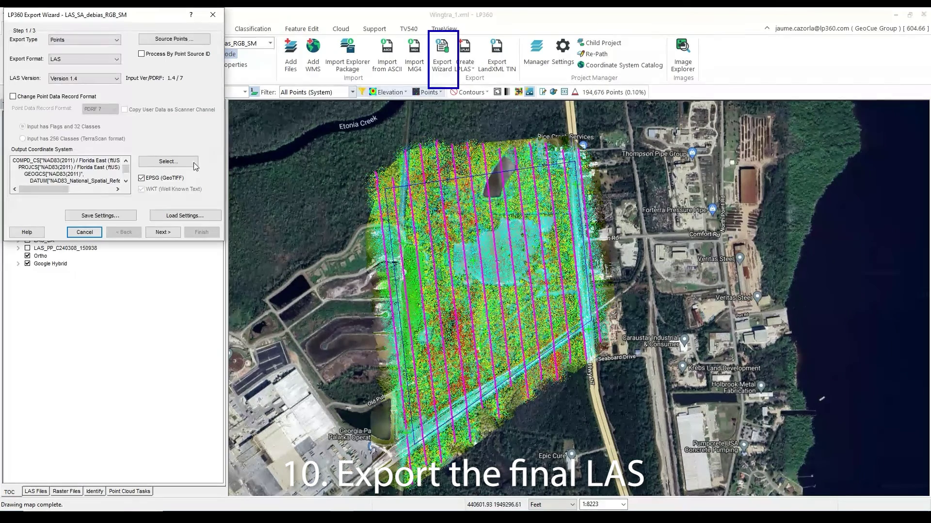
{"action": "left_click", "coordinate": [163, 233]}
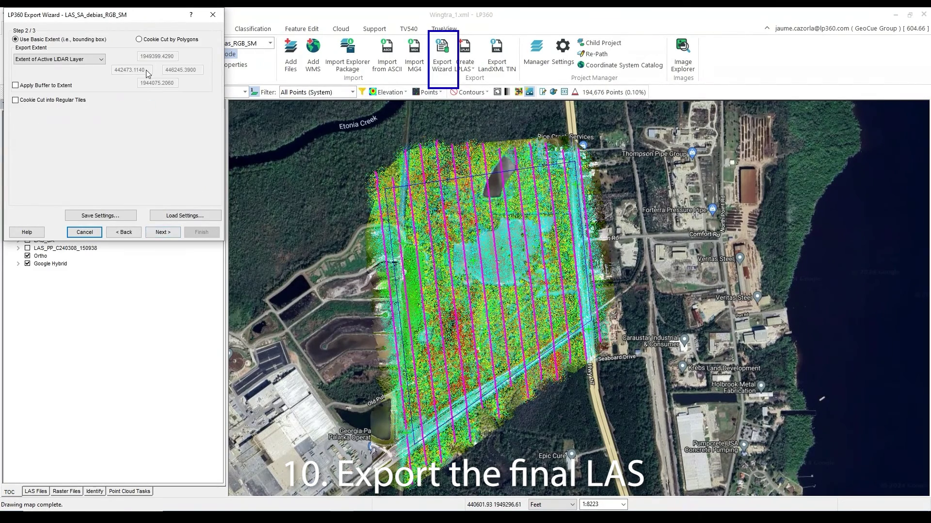
{"action": "left_click", "coordinate": [151, 41]}
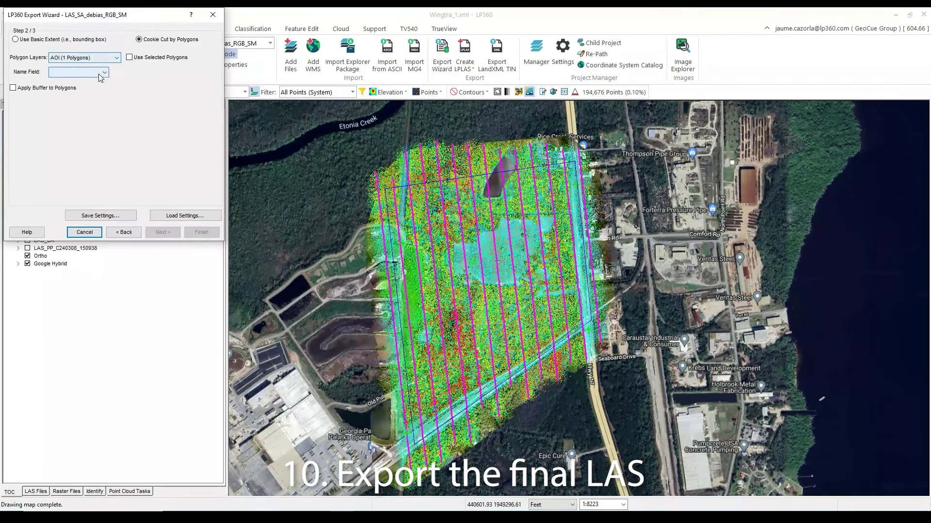
{"action": "left_click", "coordinate": [78, 72]}
{"action": "left_click", "coordinate": [73, 80]}
{"action": "left_click", "coordinate": [155, 234]}
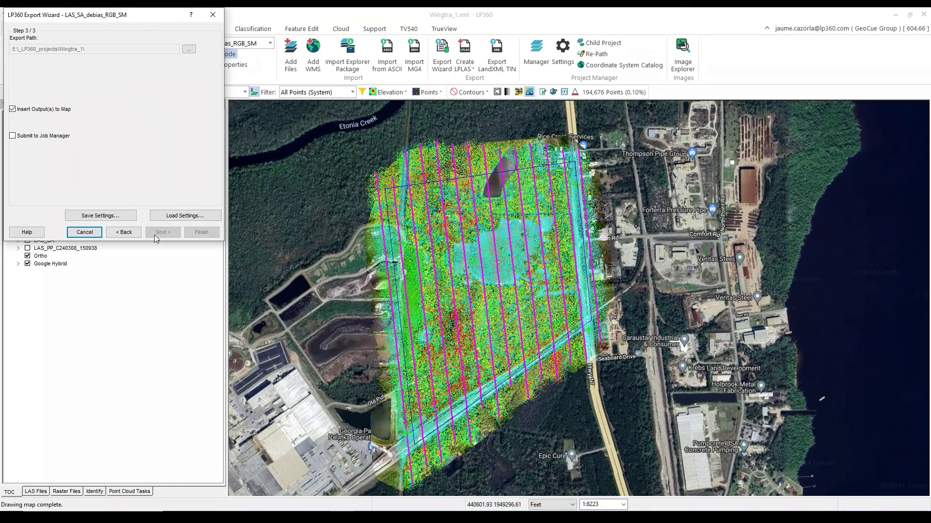
Export the clipped point cloud into a new Result\LAS folder
{"action": "left_click", "coordinate": [189, 49]}
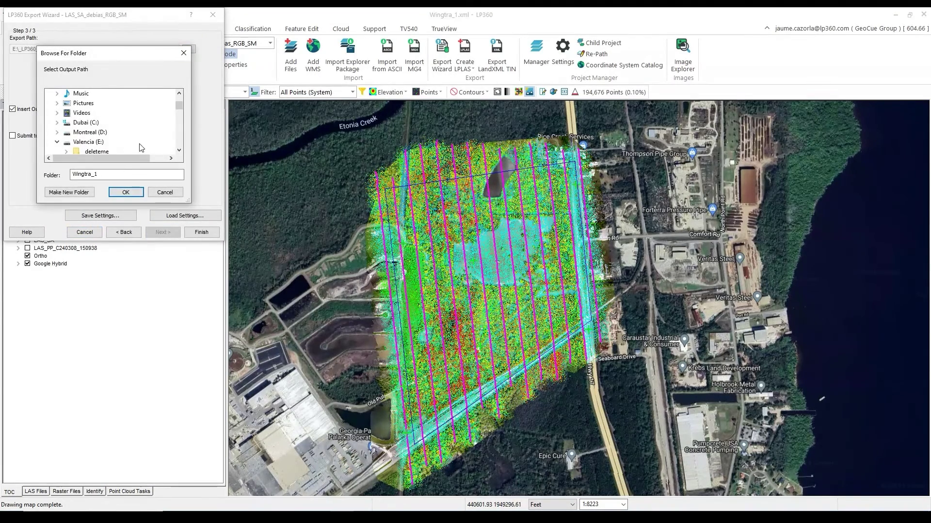
{"action": "left_click", "coordinate": [88, 193]}
{"action": "type", "text": "Result"}
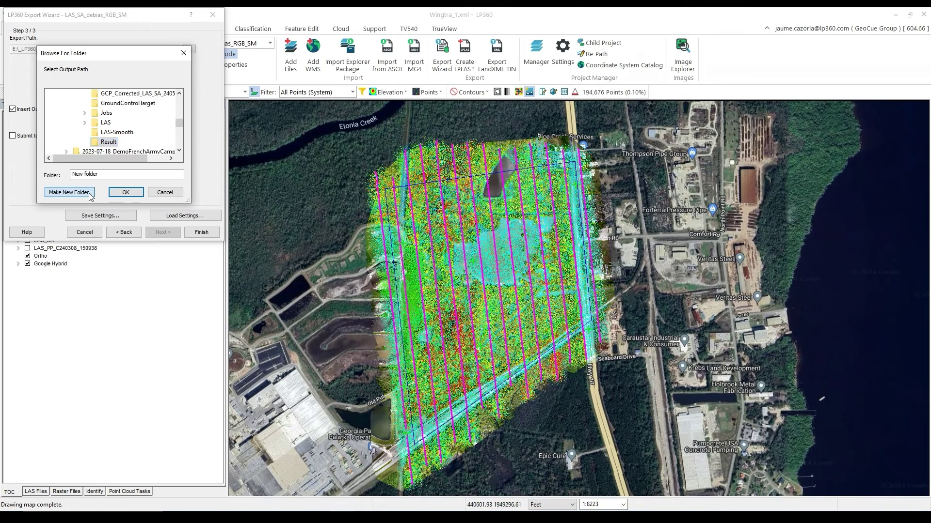
{"action": "left_click", "coordinate": [69, 192]}
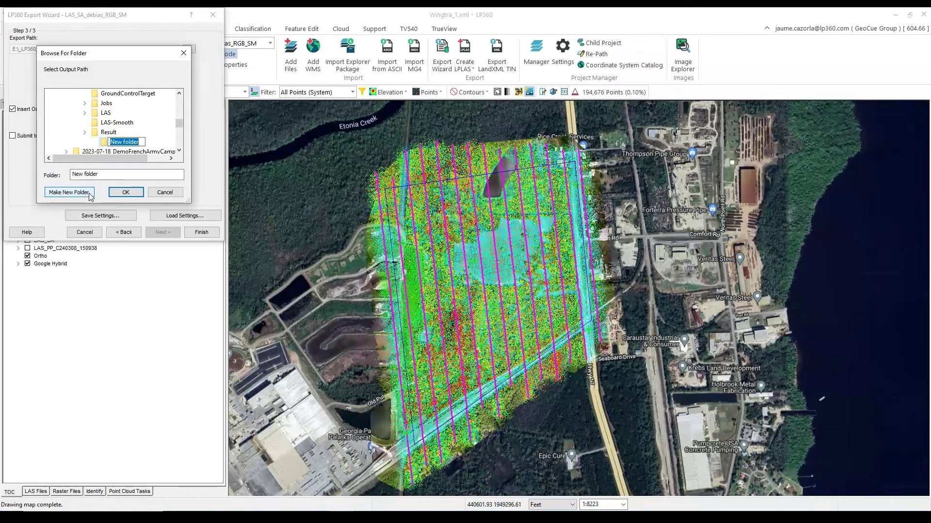
{"action": "type", "text": "LAS"}
{"action": "key", "text": "Return"}
{"action": "left_click", "coordinate": [128, 192]}
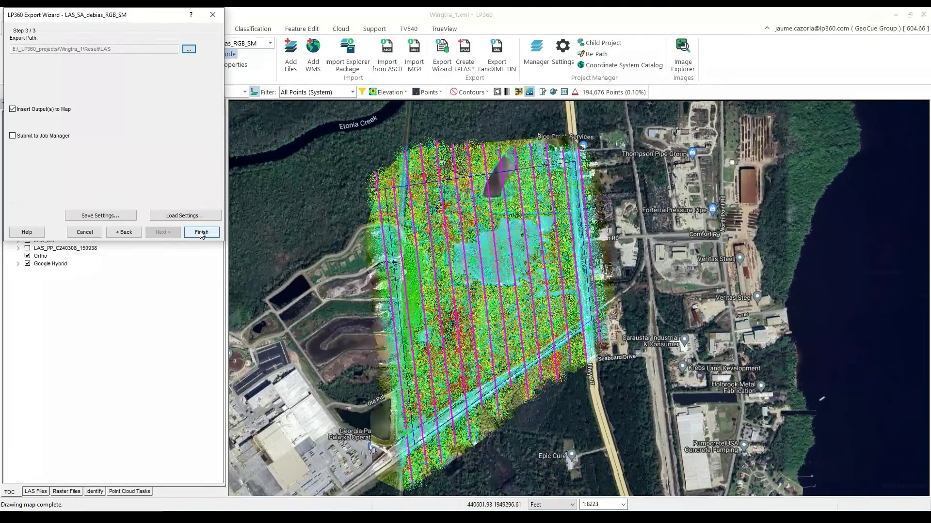
{"action": "left_click", "coordinate": [201, 233]}
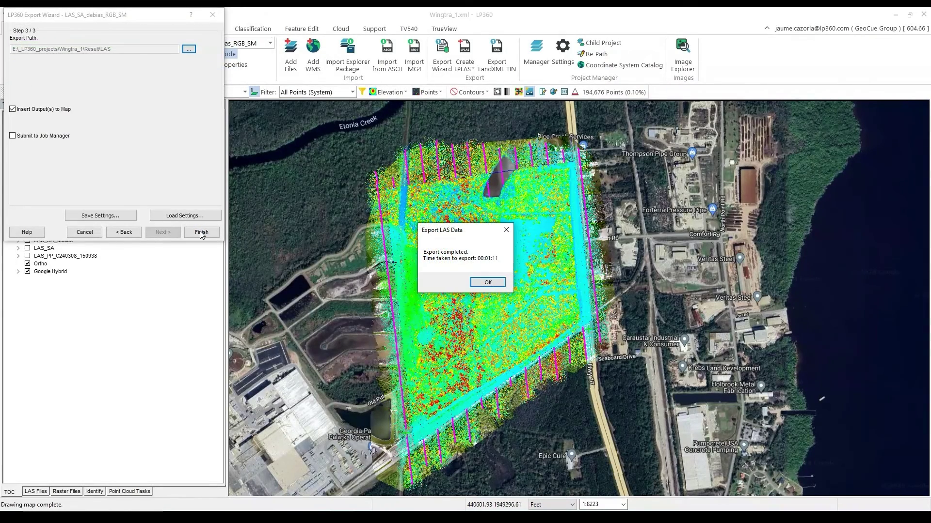
Move the exported LAS Layer_1 above LAS_SA_debias_RGB_SM and rename it LAS_final
{"action": "left_click", "coordinate": [480, 283]}
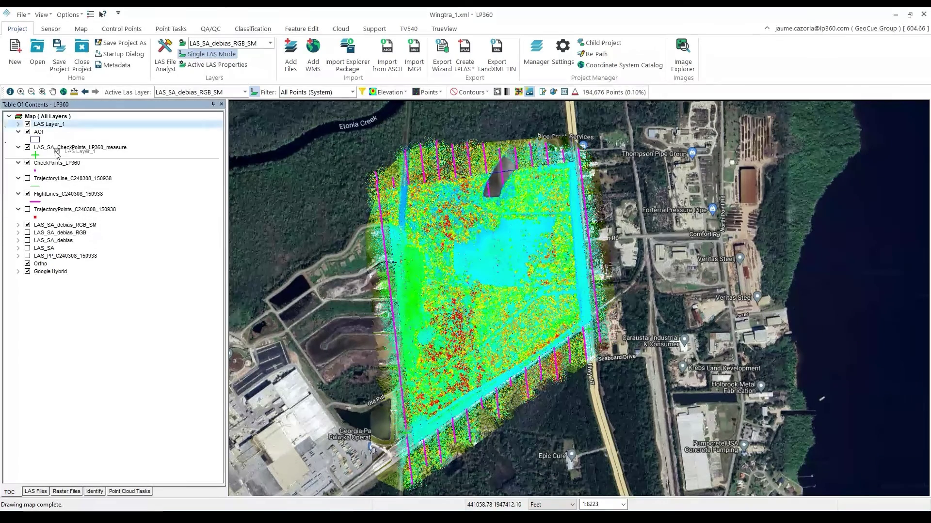
{"action": "left_click_drag", "start_coordinate": [61, 181], "coordinate": [61, 219]}
{"action": "right_click", "coordinate": [65, 217]}
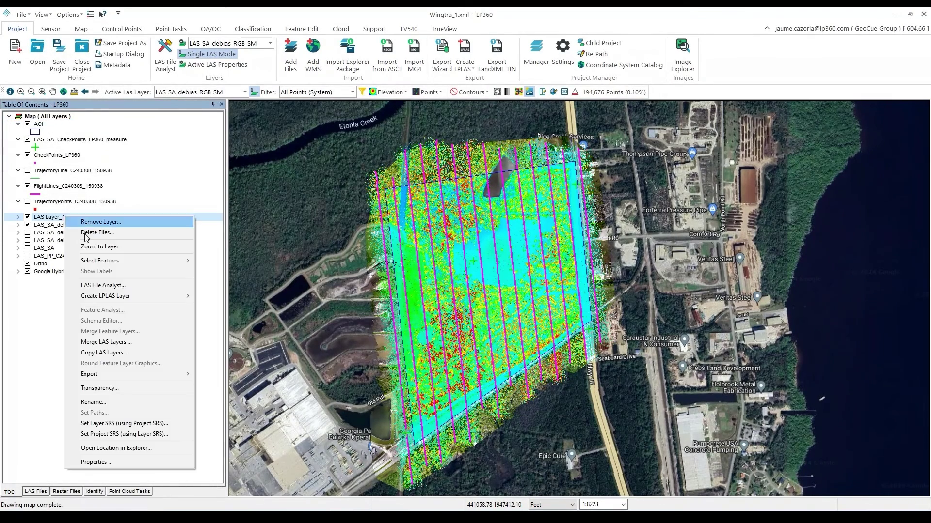
{"action": "left_click", "coordinate": [116, 403]}
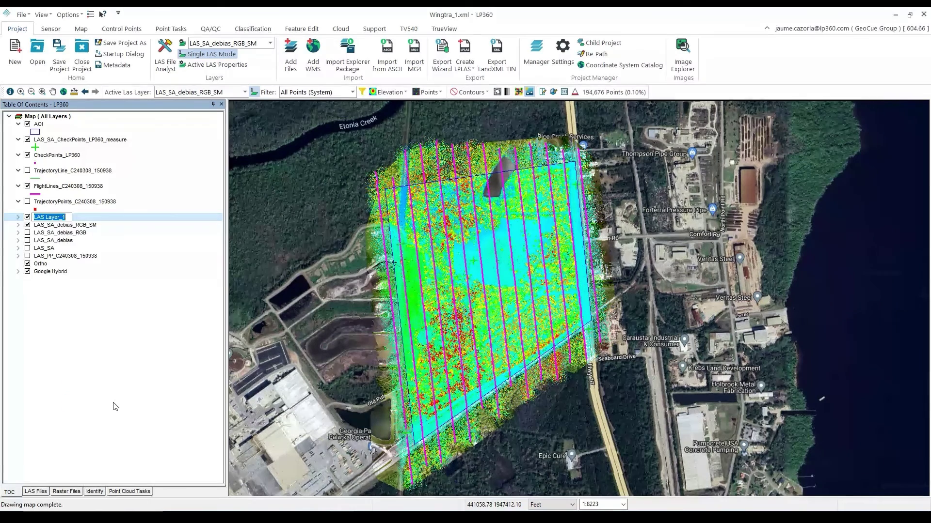
{"action": "type", "text": "LAS_final"}
{"action": "key", "text": "Return"}
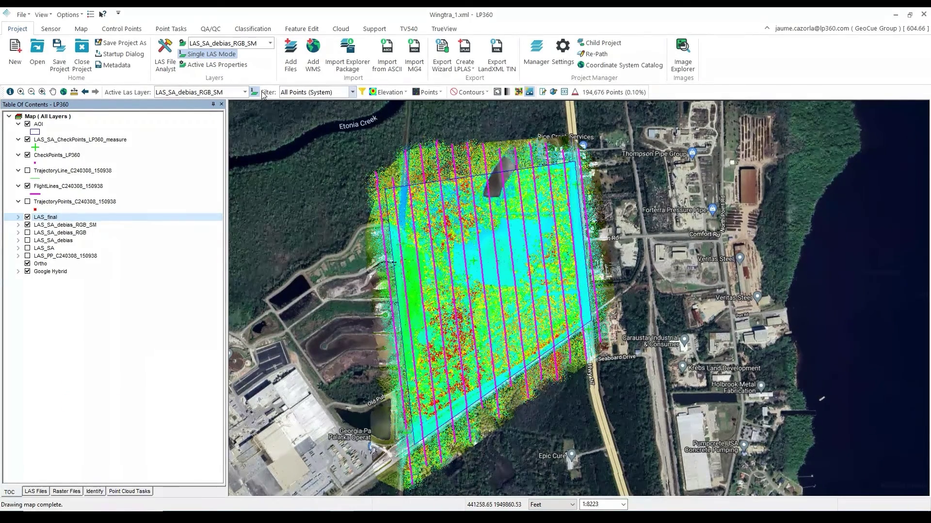
{"action": "left_click", "coordinate": [245, 92]}
Activate LAS_final, hide the checkpoint, AOI, Ortho and FlightLines layers, and colour points by RGB
{"action": "left_click", "coordinate": [226, 104]}
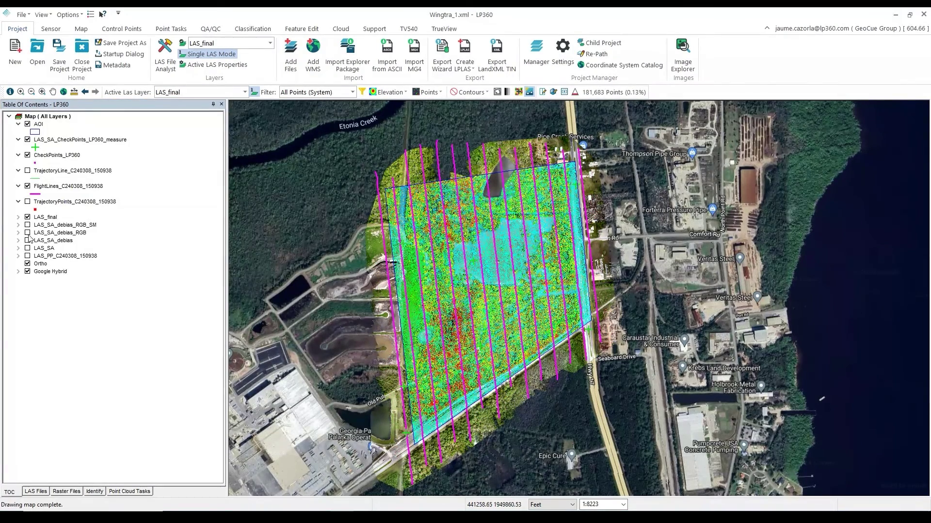
{"action": "left_click", "coordinate": [28, 155]}
{"action": "left_click", "coordinate": [27, 140]}
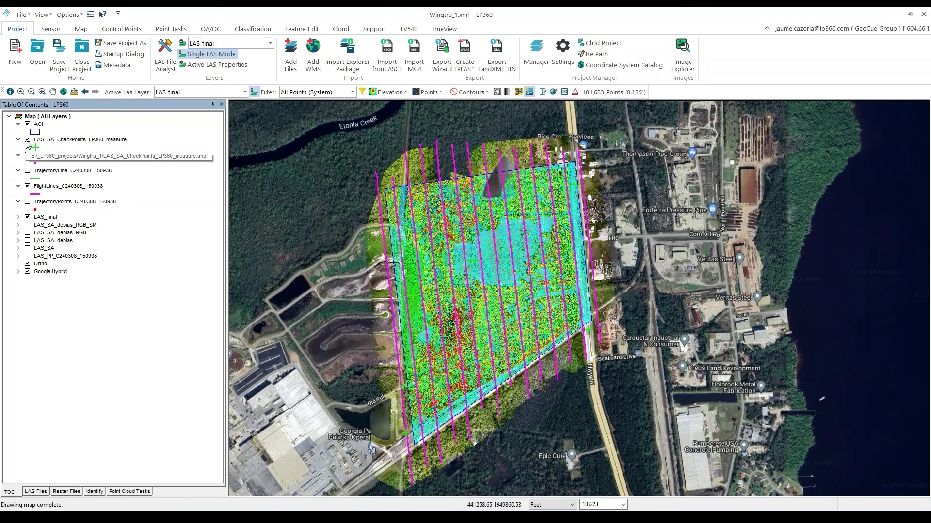
{"action": "left_click", "coordinate": [27, 124]}
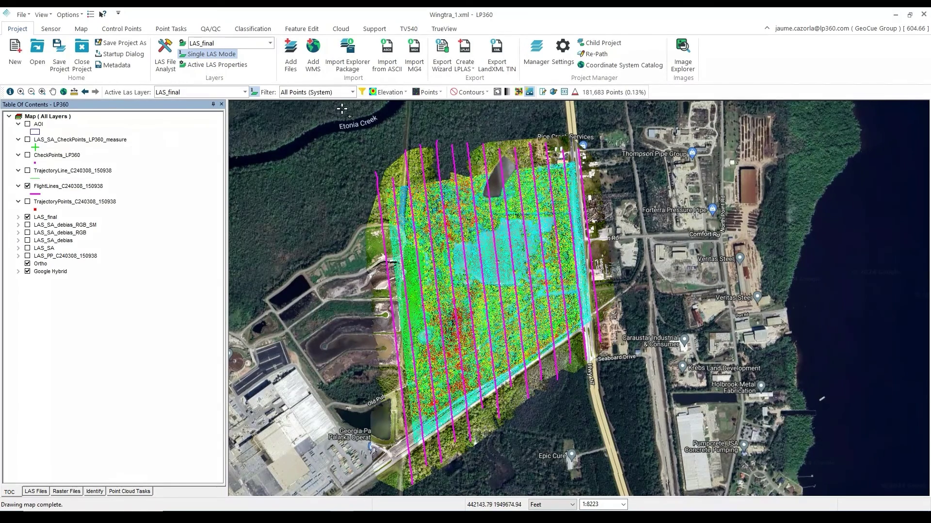
{"action": "left_click", "coordinate": [28, 263]}
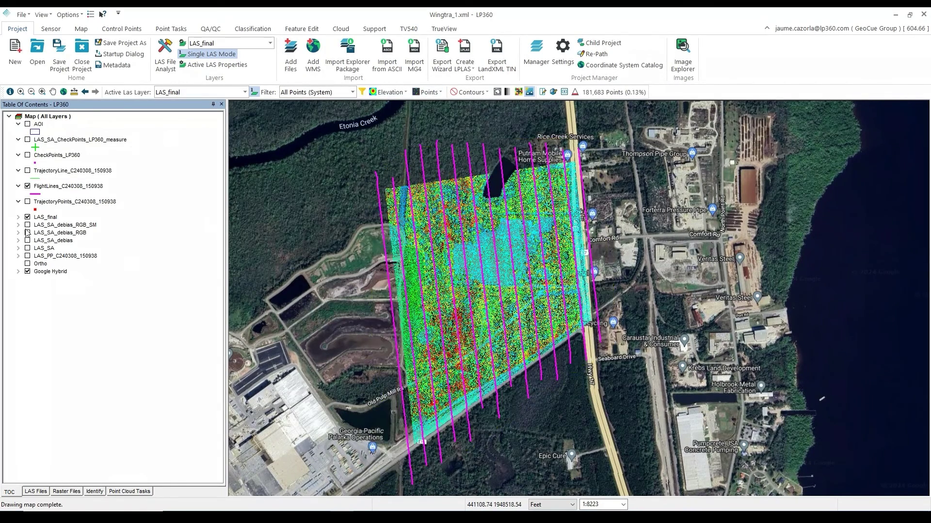
{"action": "left_click", "coordinate": [28, 186]}
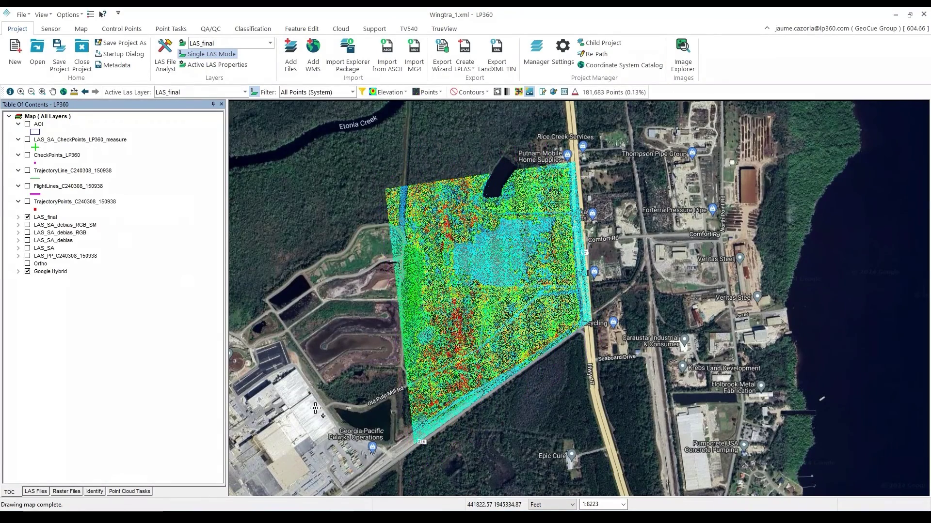
{"action": "left_click", "coordinate": [405, 93]}
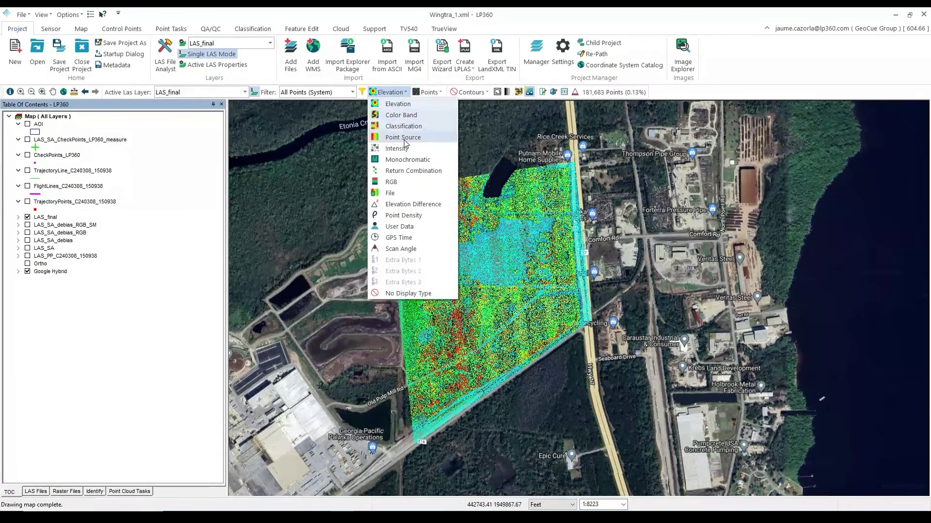
{"action": "left_click", "coordinate": [403, 182]}
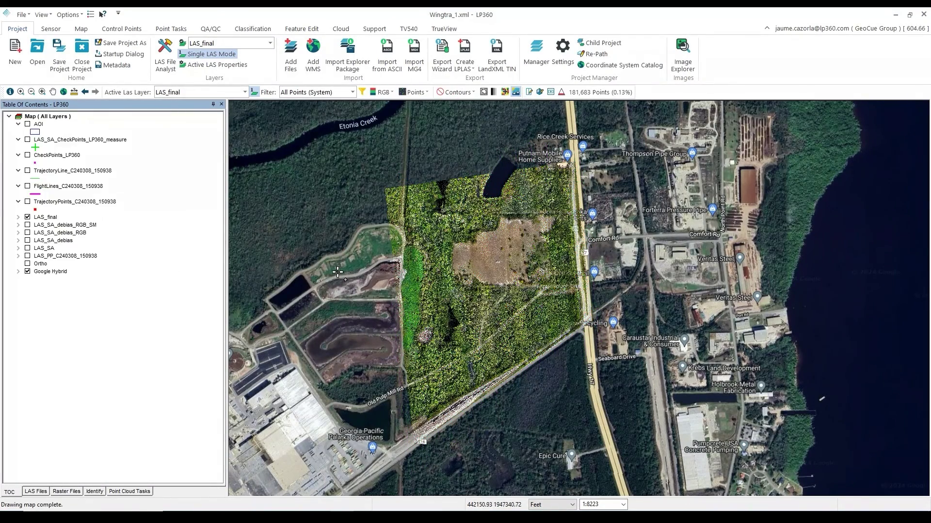